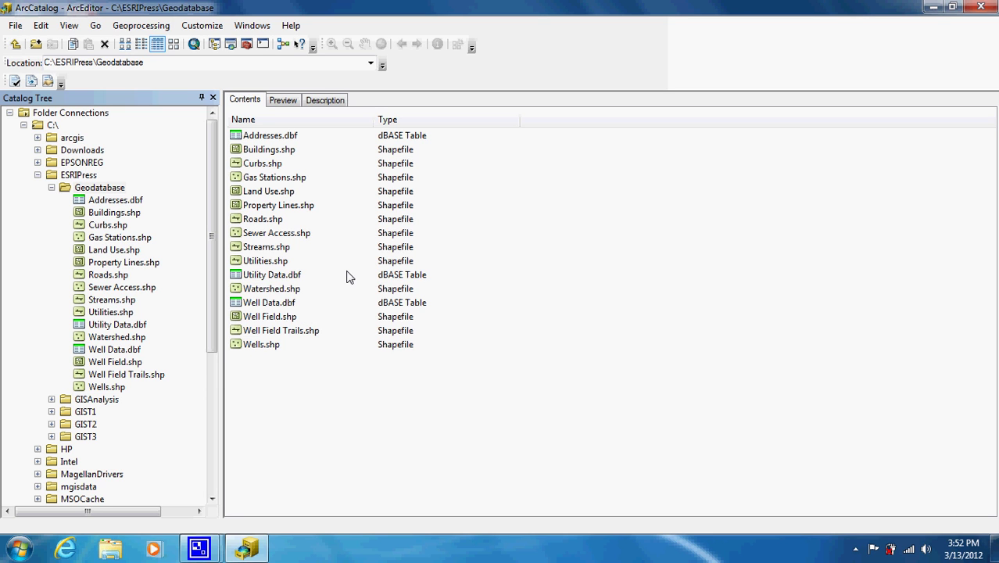
Create a new personal geodatabase in the Geodatabase folder.
right_click(93, 192)
mouse_move(141, 280)
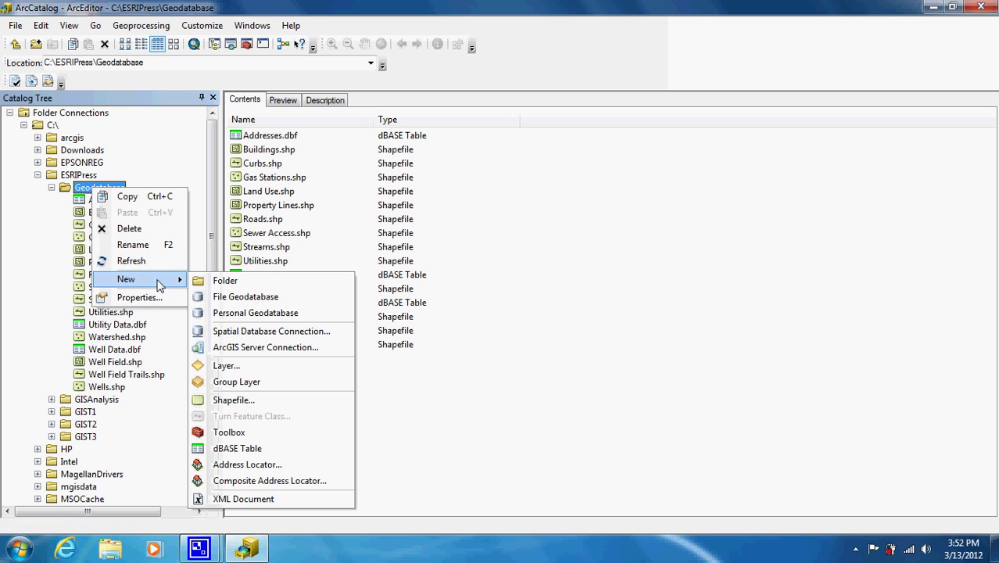
left_click(221, 315)
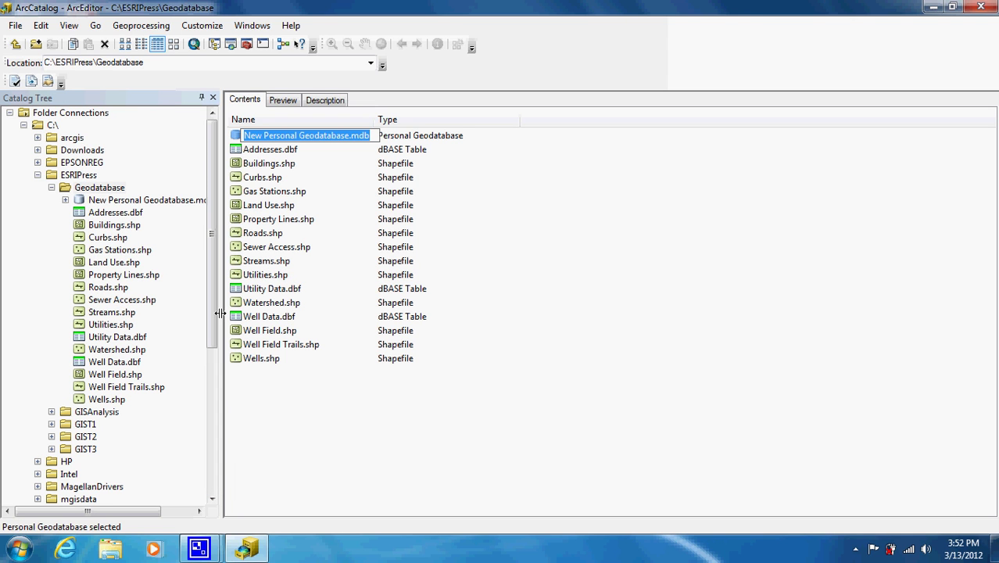
left_click(417, 403)
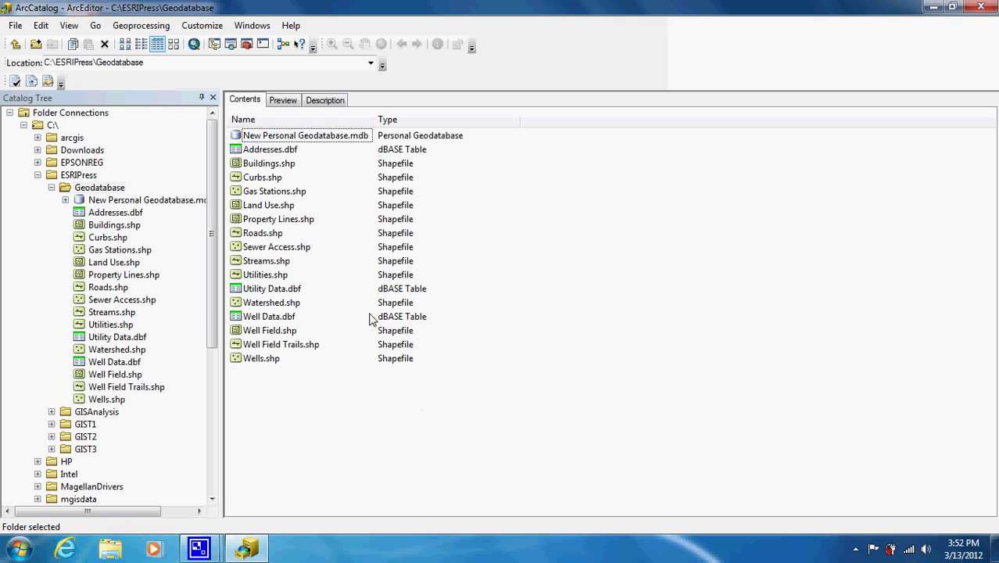
Rename the new geodatabase to 'Town USA.mdb' and reselect the Geodatabase folder.
left_click(303, 136)
left_click(303, 137)
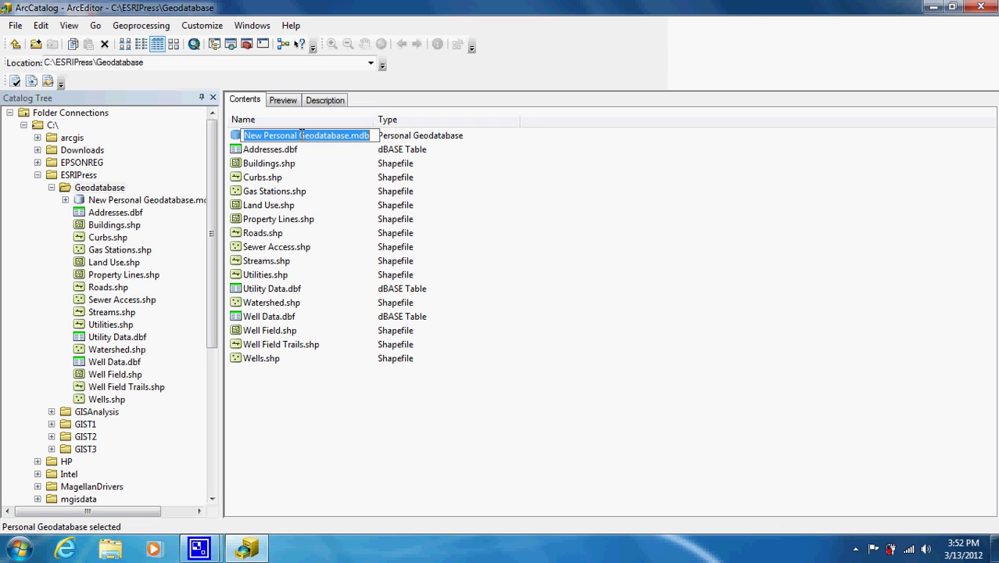
type("Town USA")
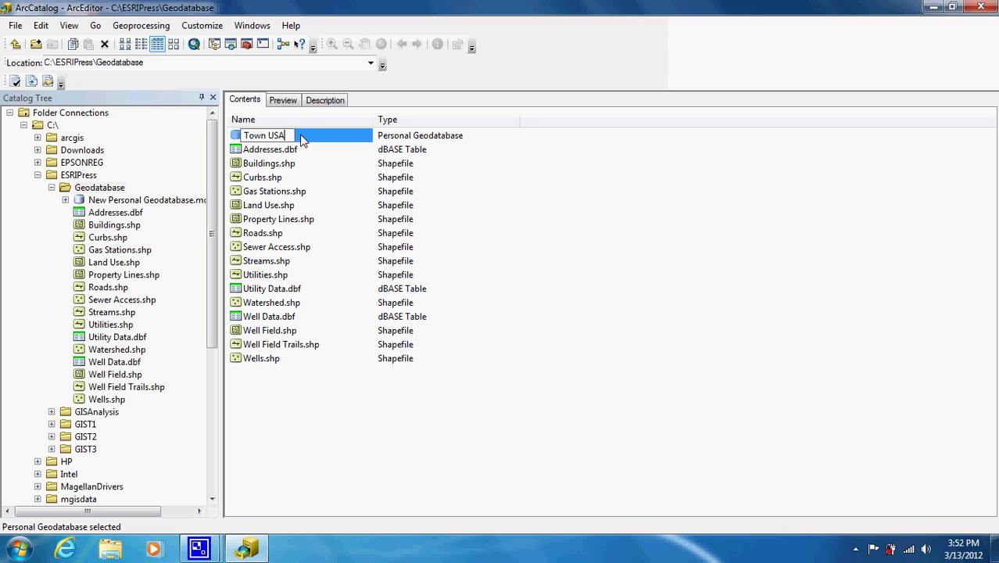
left_click(294, 409)
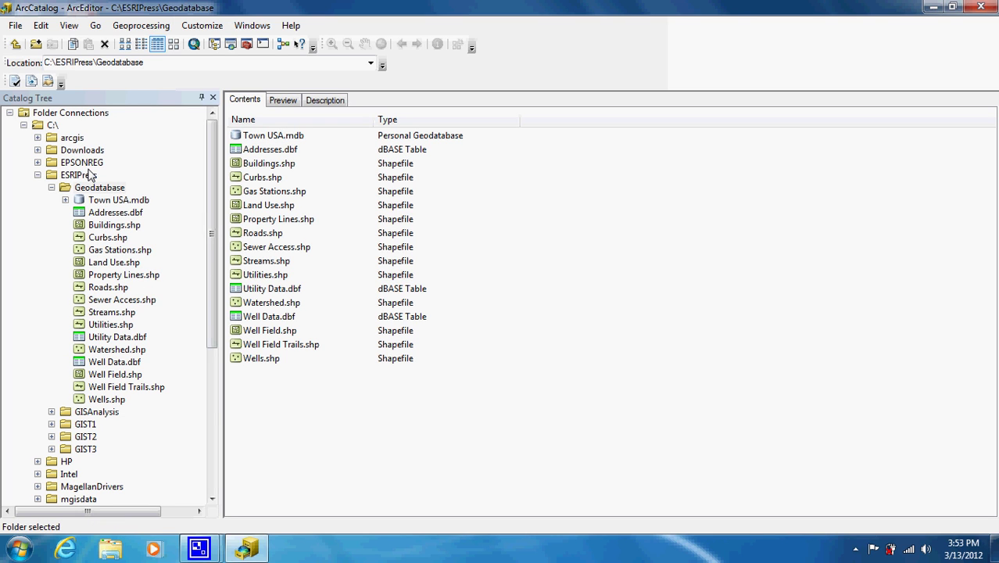
left_click(66, 202)
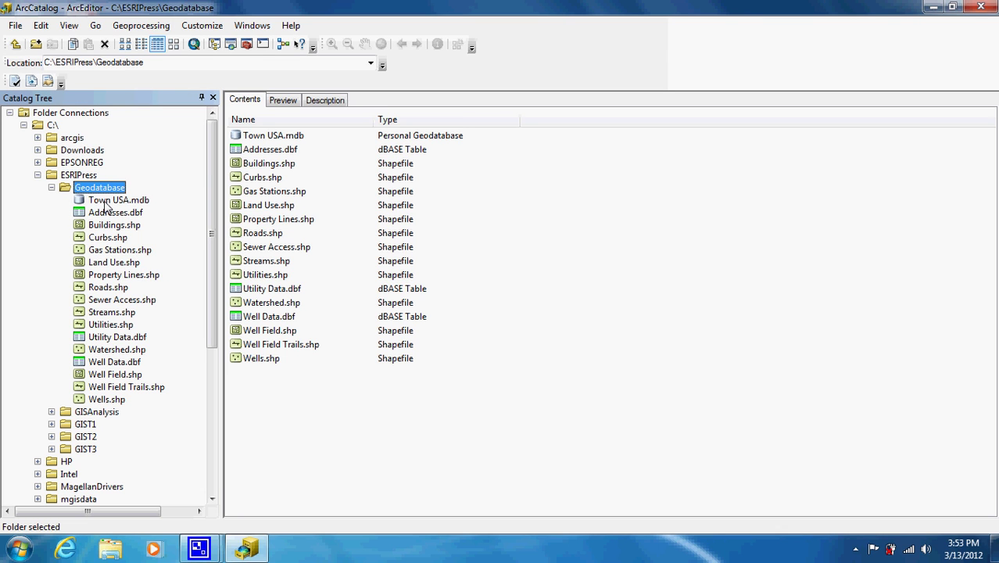
Start a new feature dataset in Town USA.mdb named Well_Field.
left_click(106, 202)
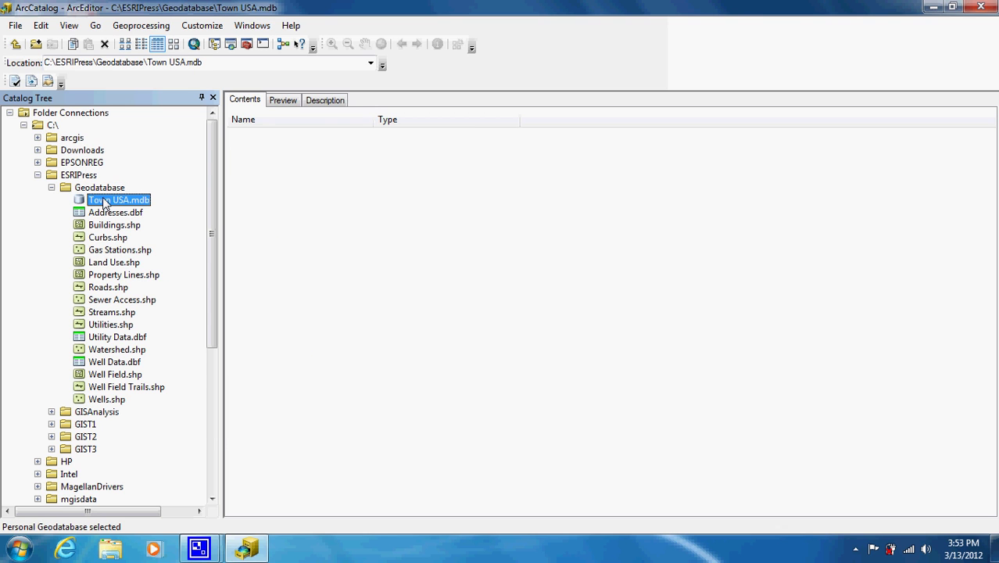
right_click(105, 202)
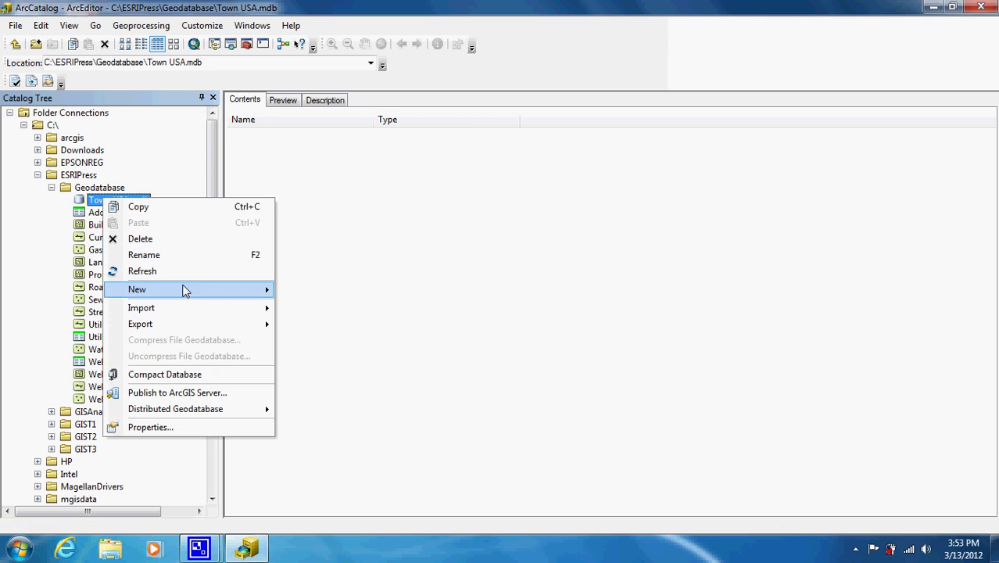
mouse_move(187, 292)
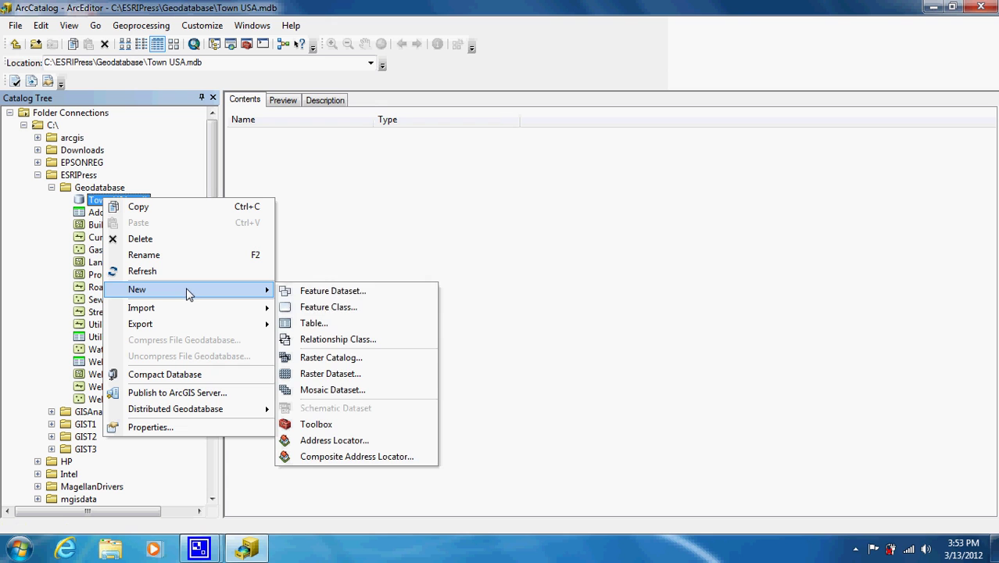
left_click(337, 291)
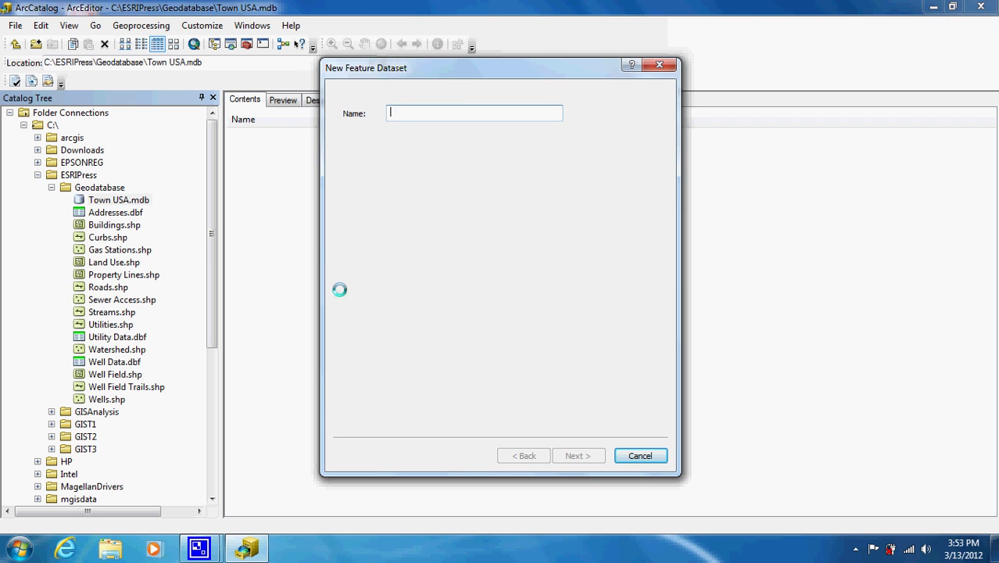
type("Well_")
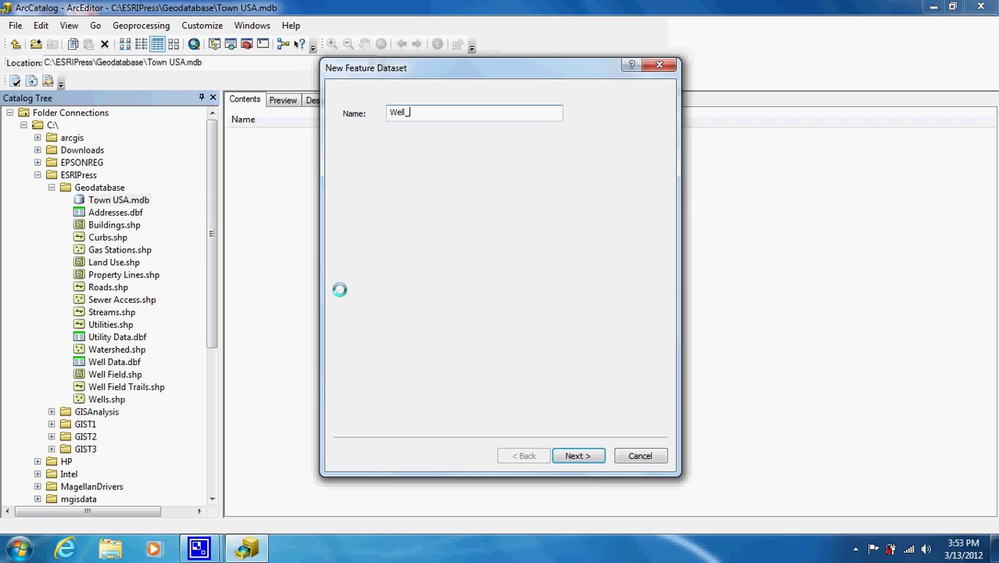
type("Field")
left_click(576, 455)
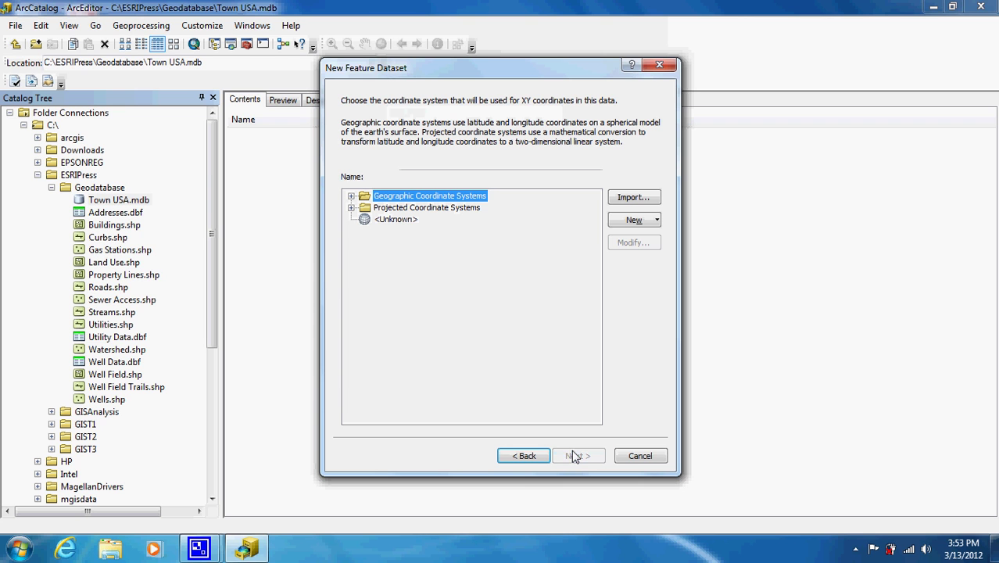
Assign NAD 1983 StatePlane New York Central FIPS 3102 (US Feet), with no vertical system, and finish.
left_click(351, 208)
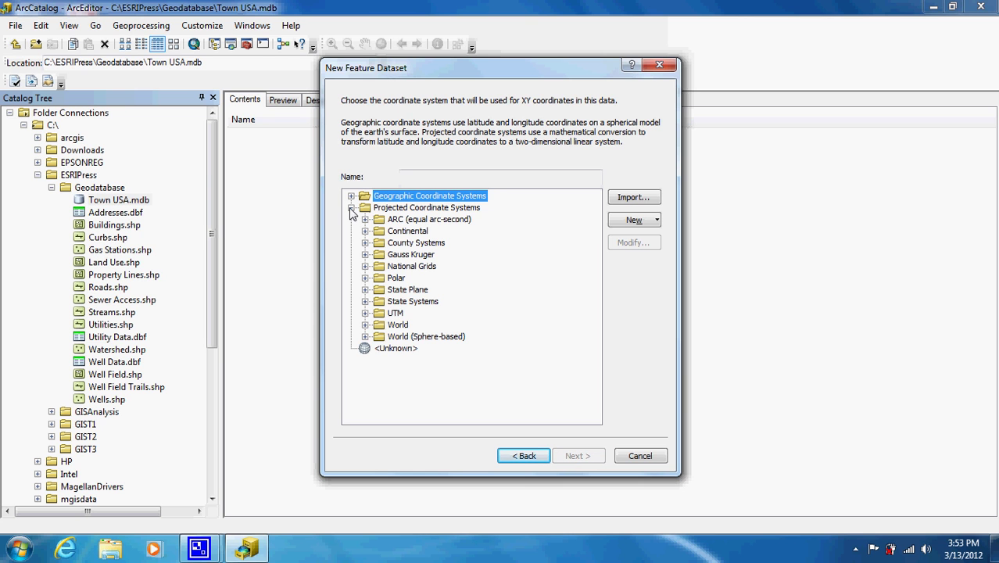
left_click(365, 290)
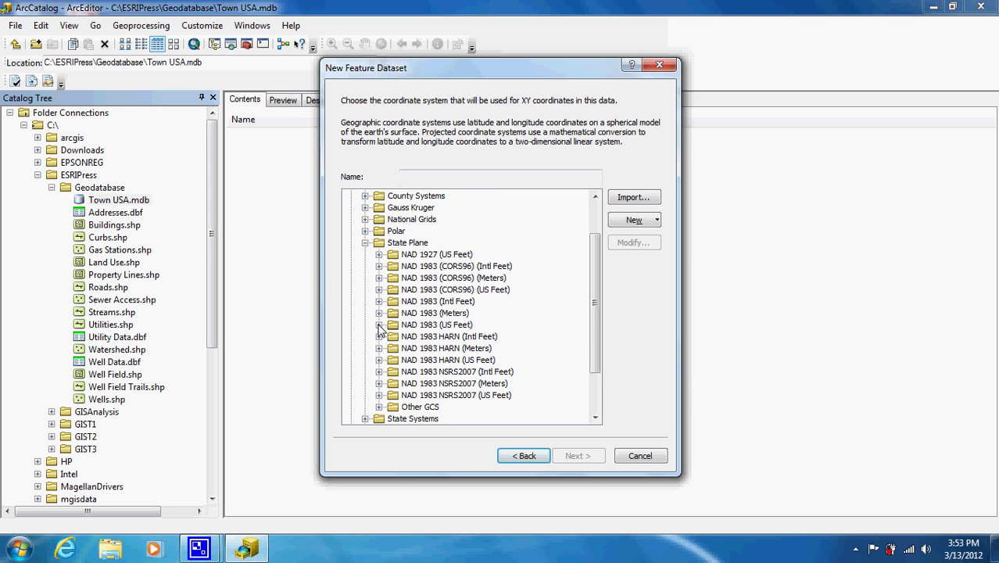
left_click(379, 324)
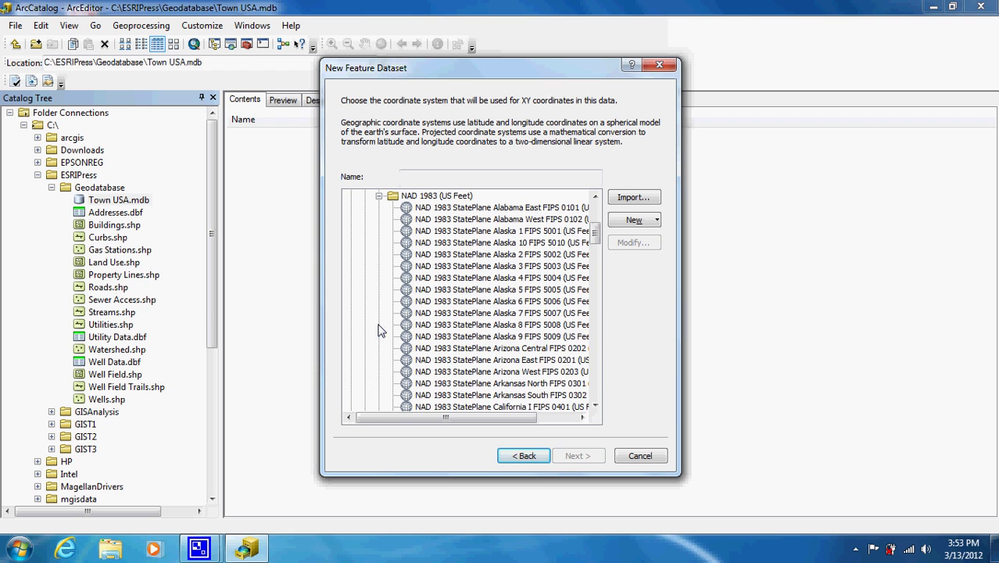
left_click(597, 367)
left_click(597, 367)
left_click(597, 367)
left_click(597, 368)
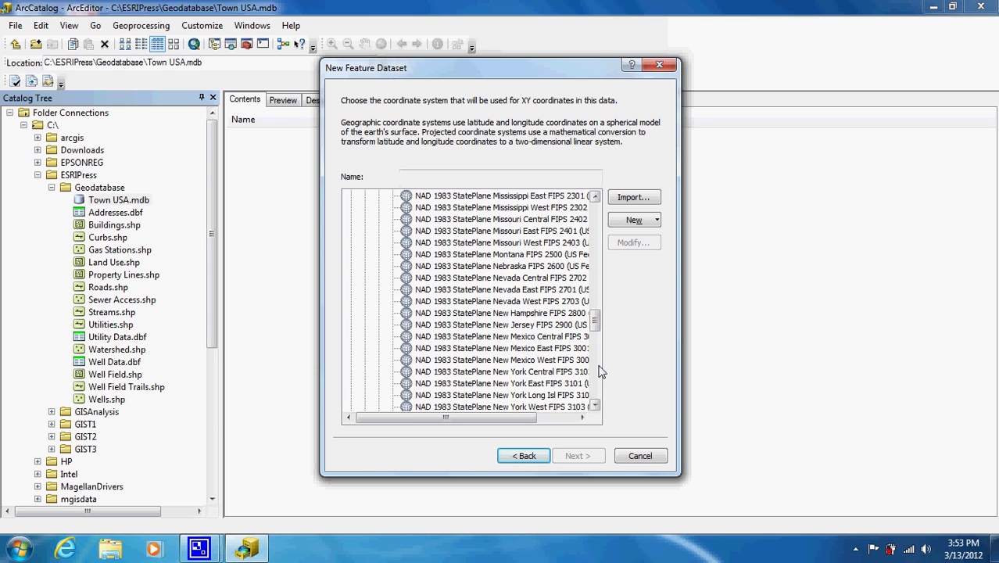
left_click(542, 373)
left_click(577, 457)
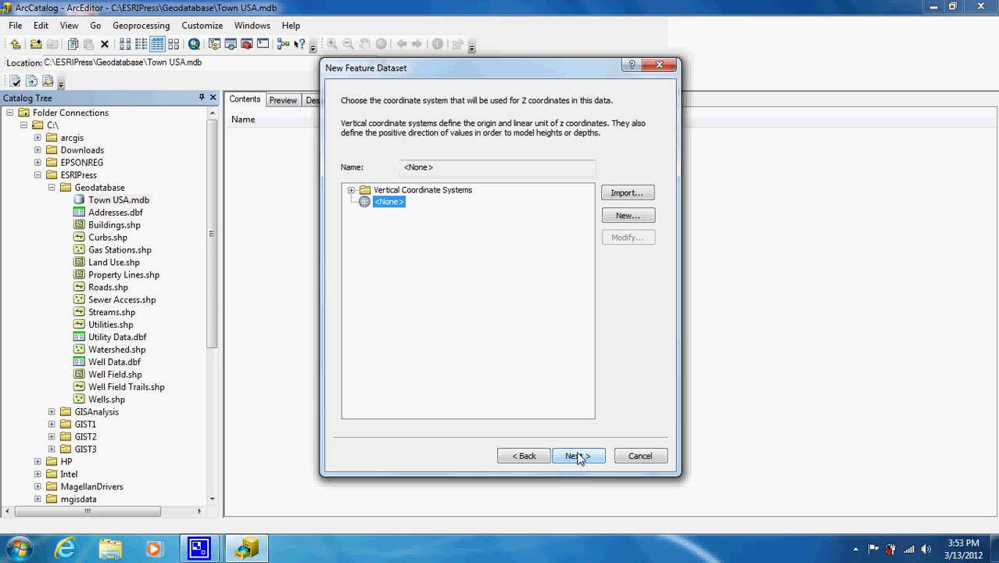
left_click(577, 456)
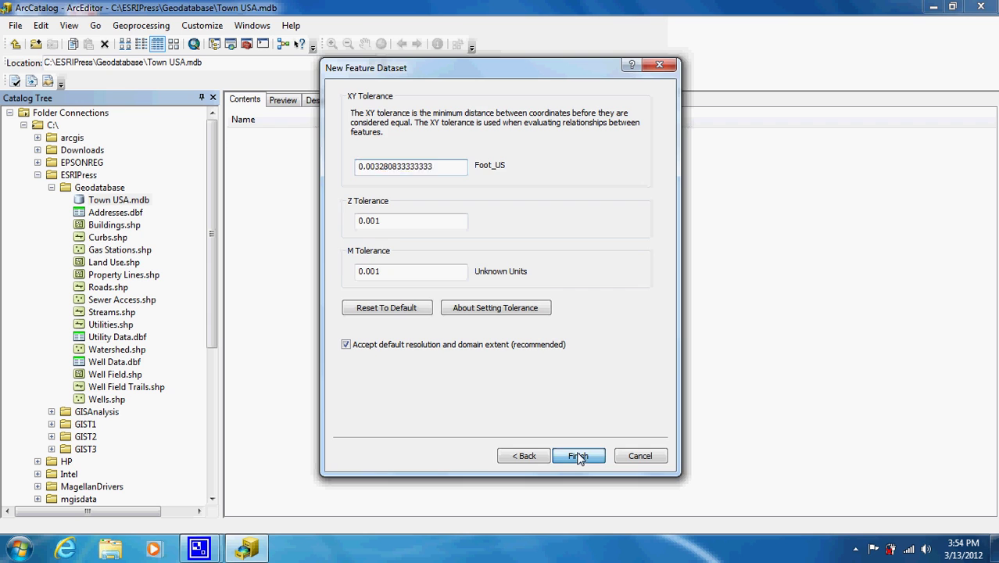
left_click(579, 456)
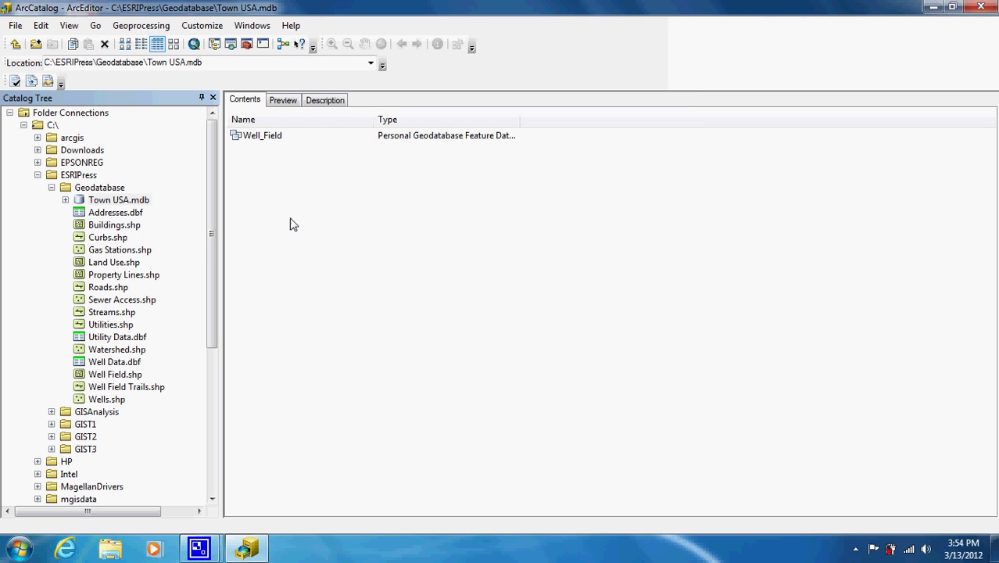
Open the Feature Class (multiple) import for the Well_Field dataset.
left_click(261, 139)
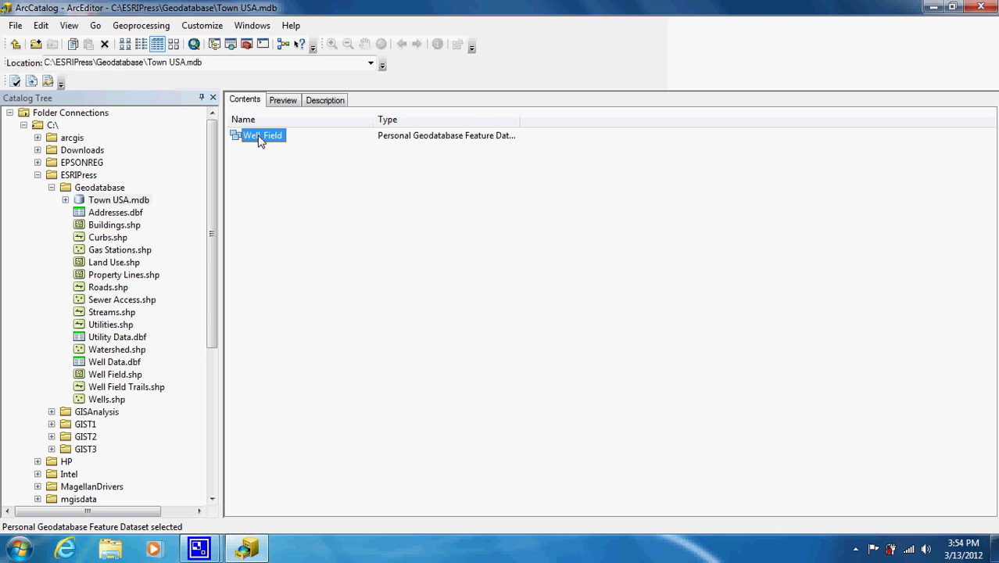
right_click(261, 141)
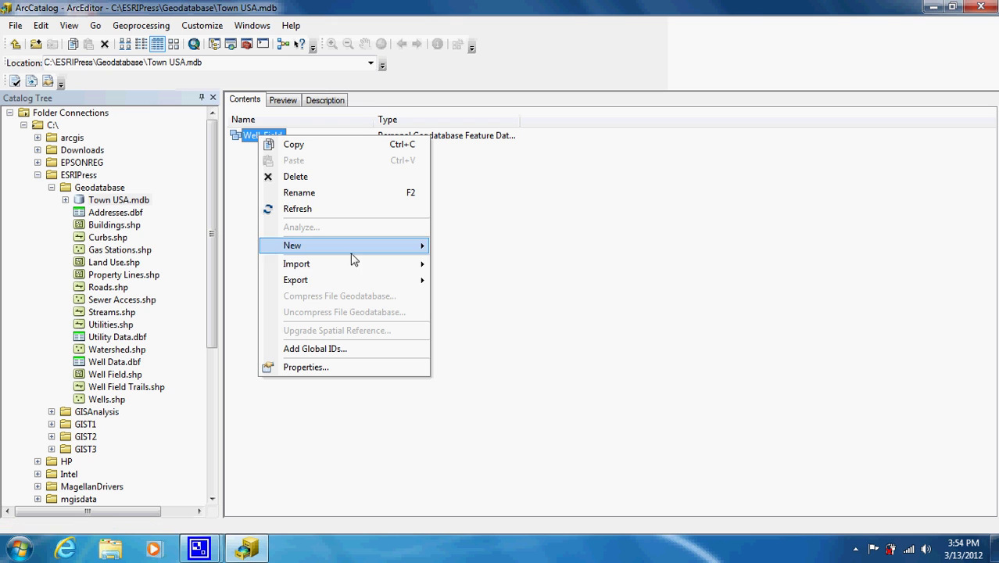
mouse_move(363, 269)
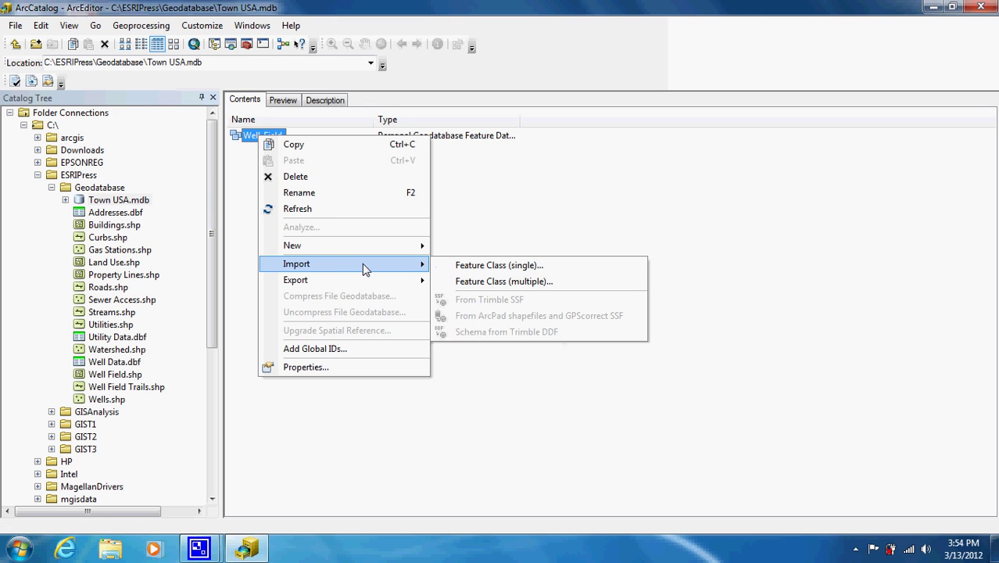
left_click(480, 283)
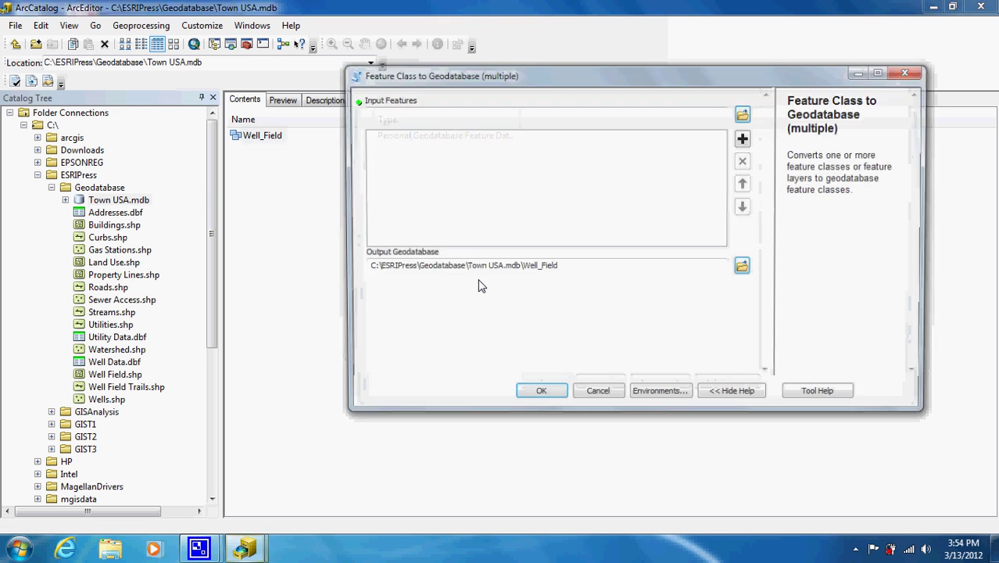
Add Streams, Watershed, Well Field, Well Field Trails and Wells shapefiles as import inputs.
left_click(744, 114)
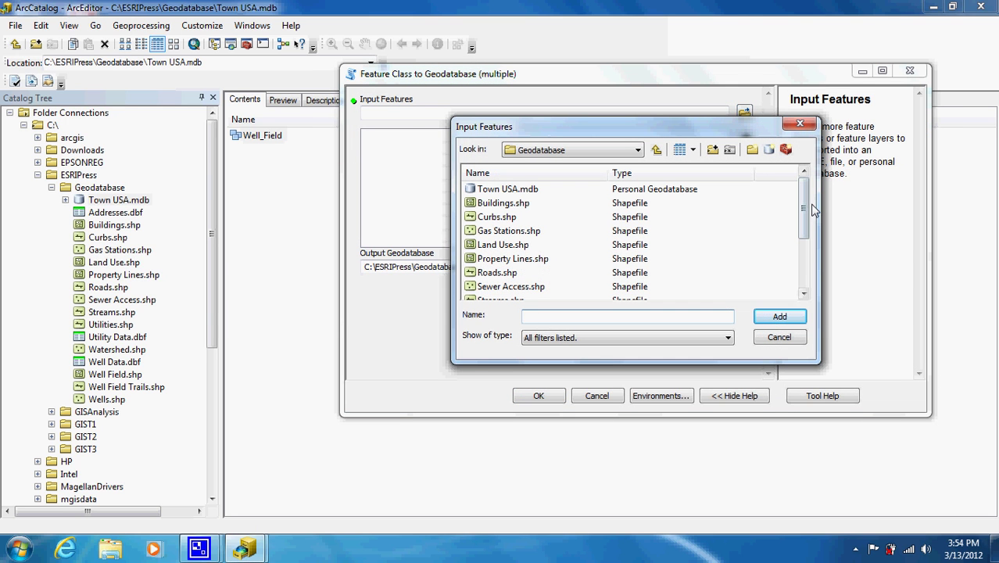
left_click_drag(809, 211, 807, 271)
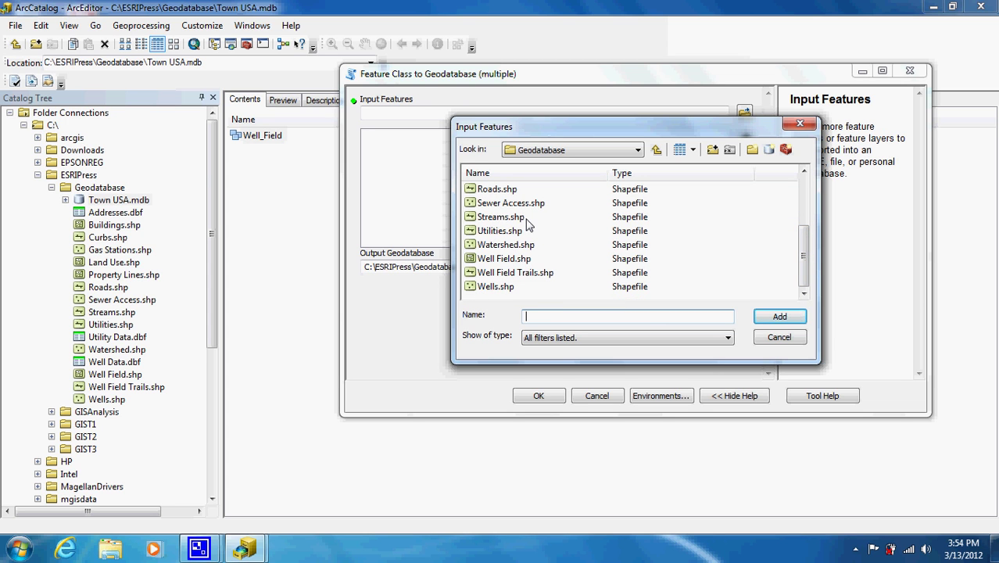
left_click(499, 219)
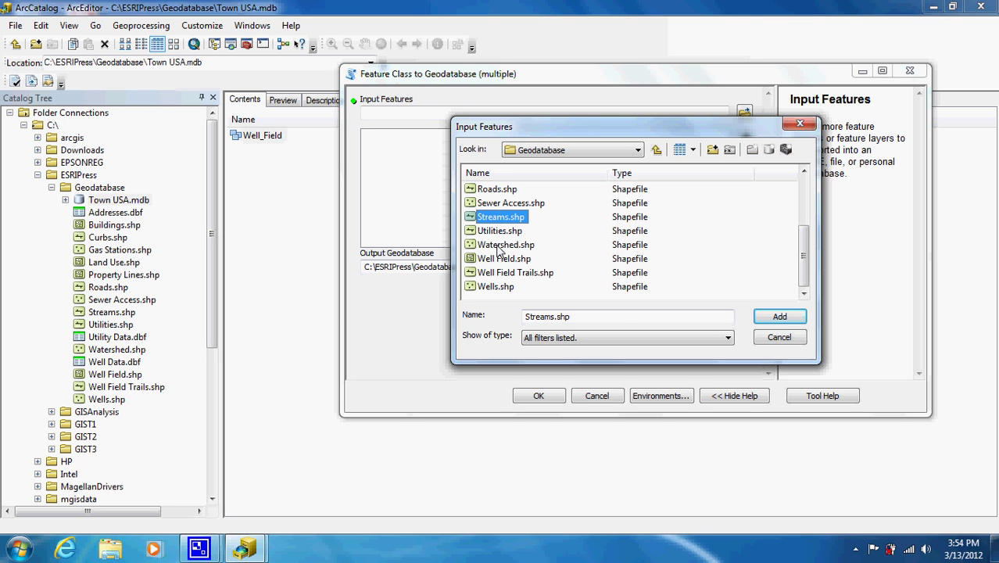
left_click(497, 246, "ctrl")
left_click(498, 260, "ctrl")
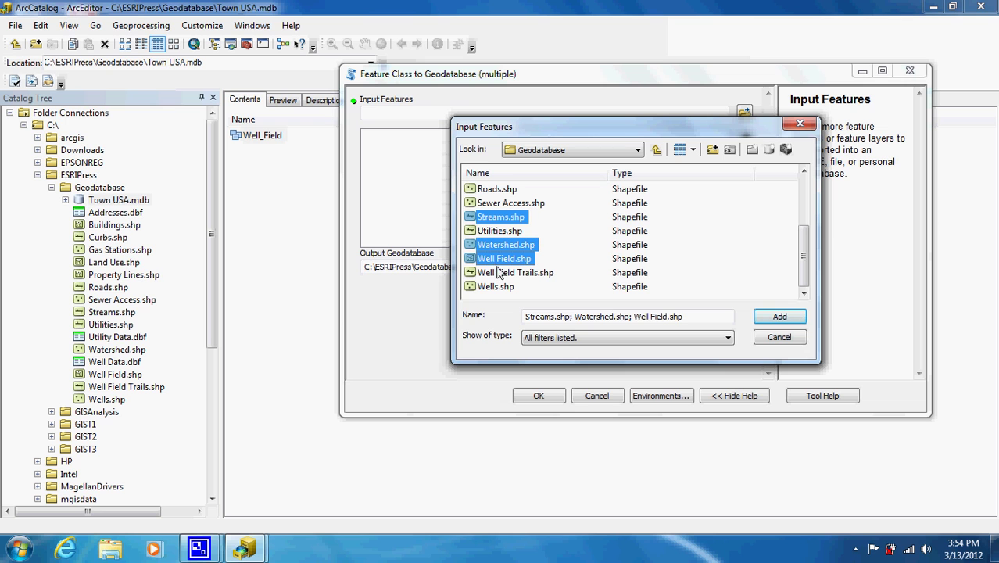
left_click(503, 273, "ctrl")
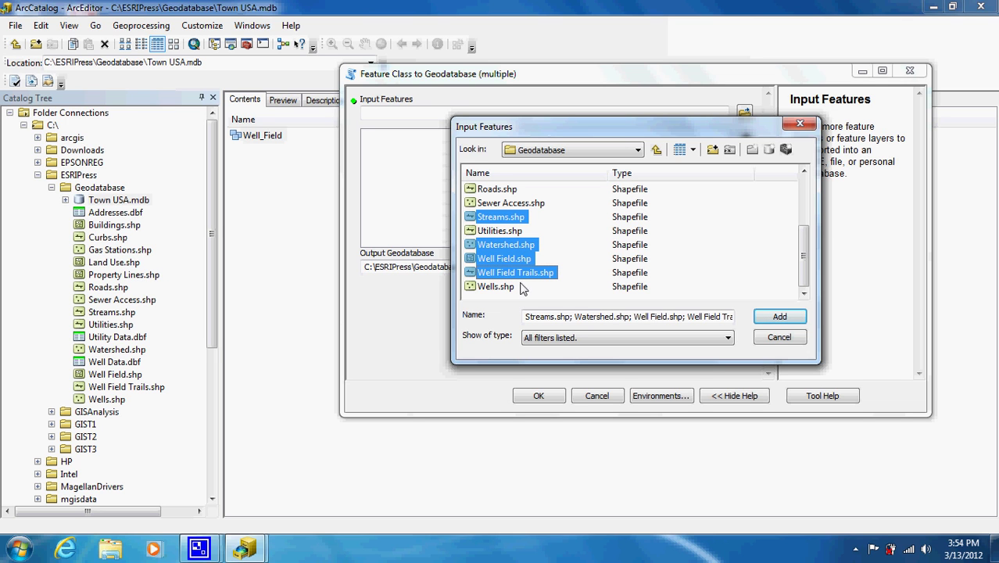
left_click(509, 286, "ctrl")
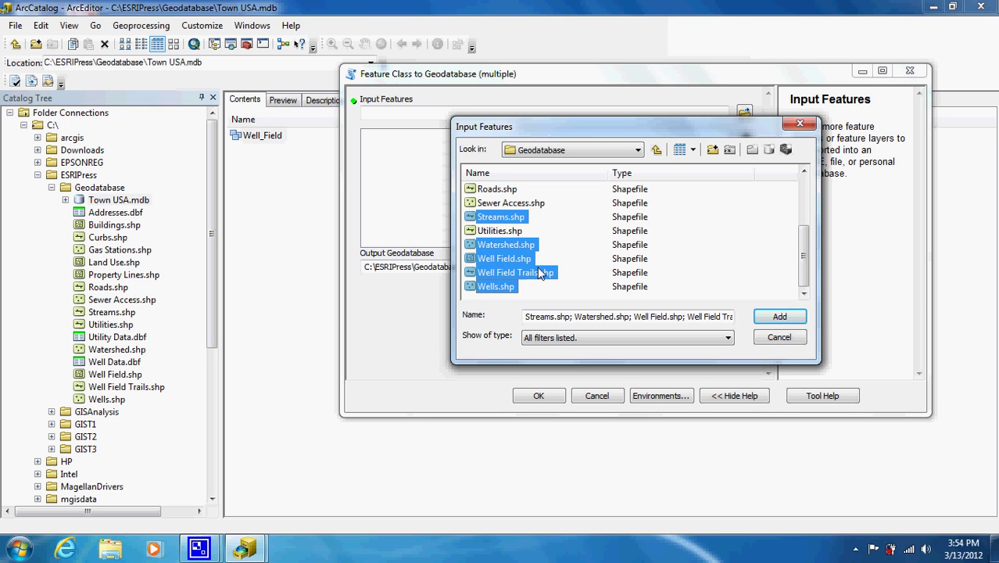
left_click(779, 317)
Run the import, then expand Town USA.mdb and Well_Field to view its layers before collapsing Well_Field.
left_click(532, 395)
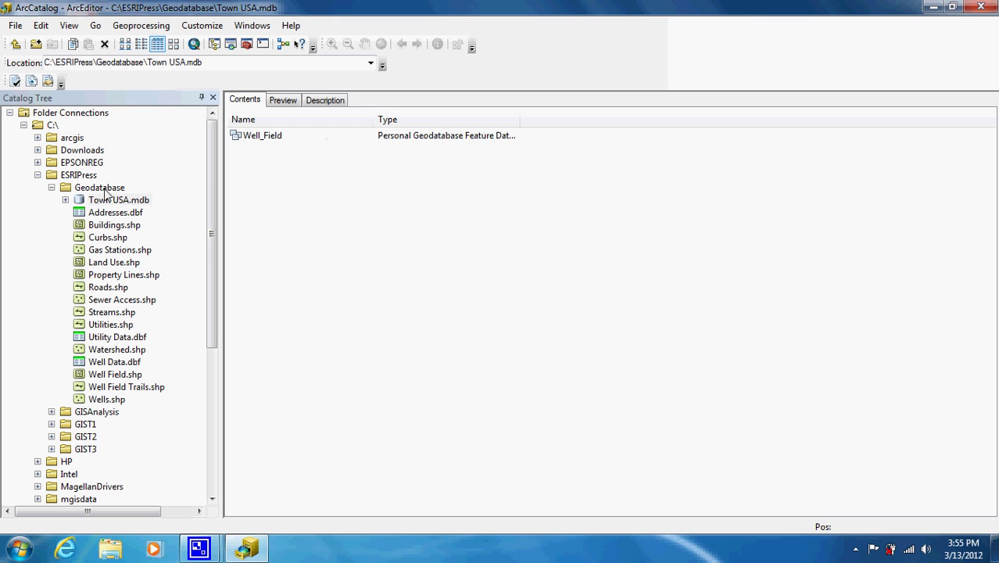
left_click(64, 201)
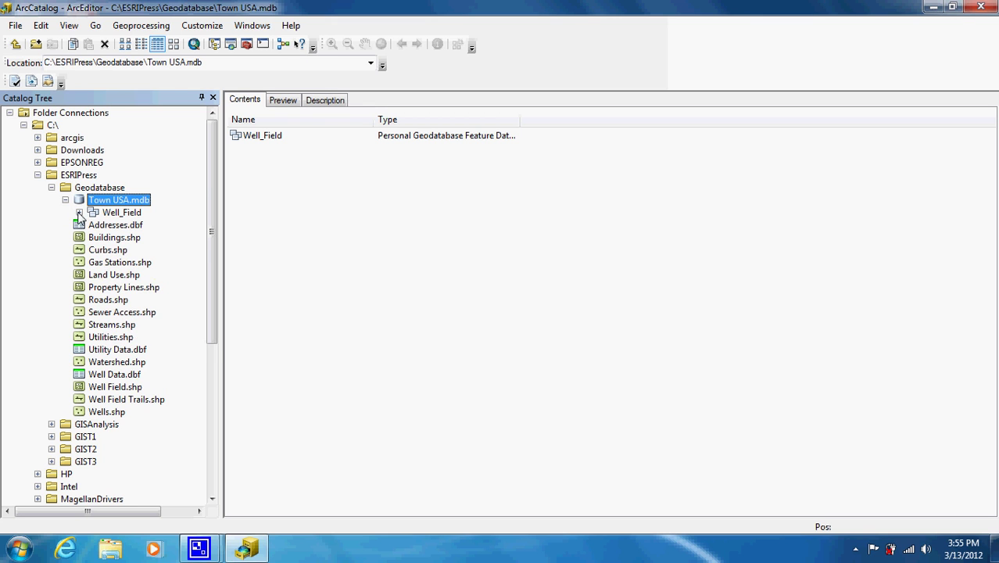
left_click(79, 213)
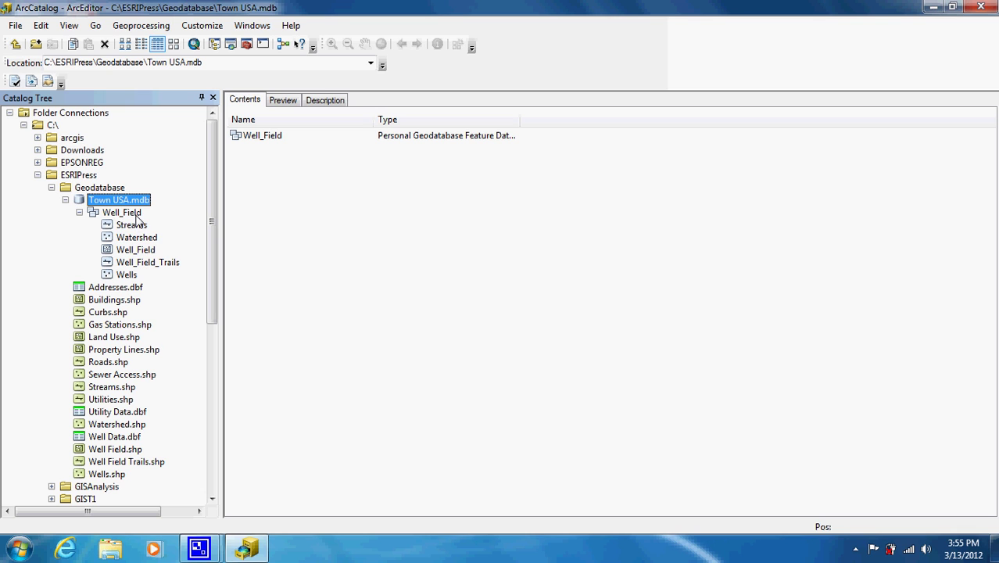
left_click(80, 213)
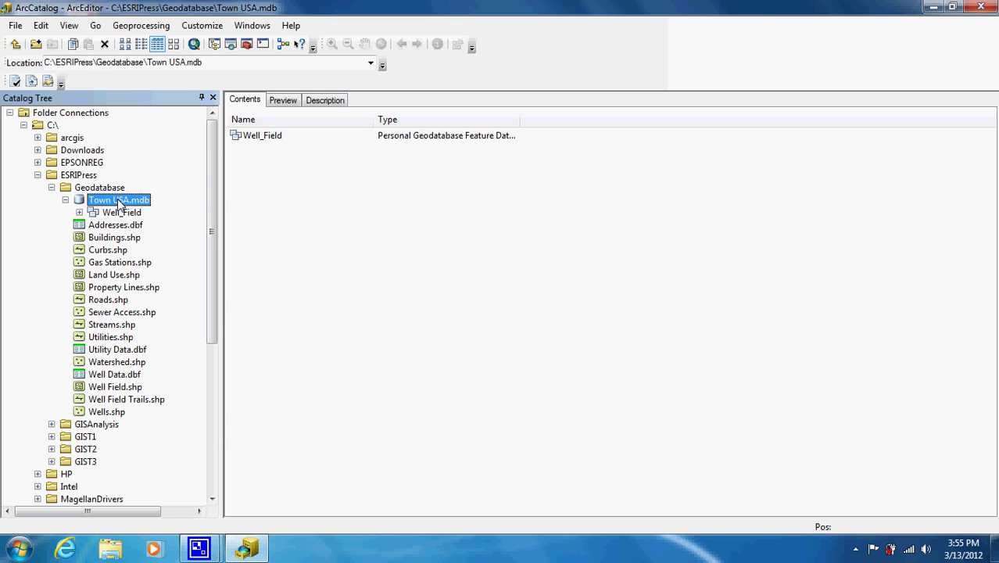
Start a new feature dataset in Town USA.mdb named Transportation.
right_click(119, 204)
mouse_move(251, 310)
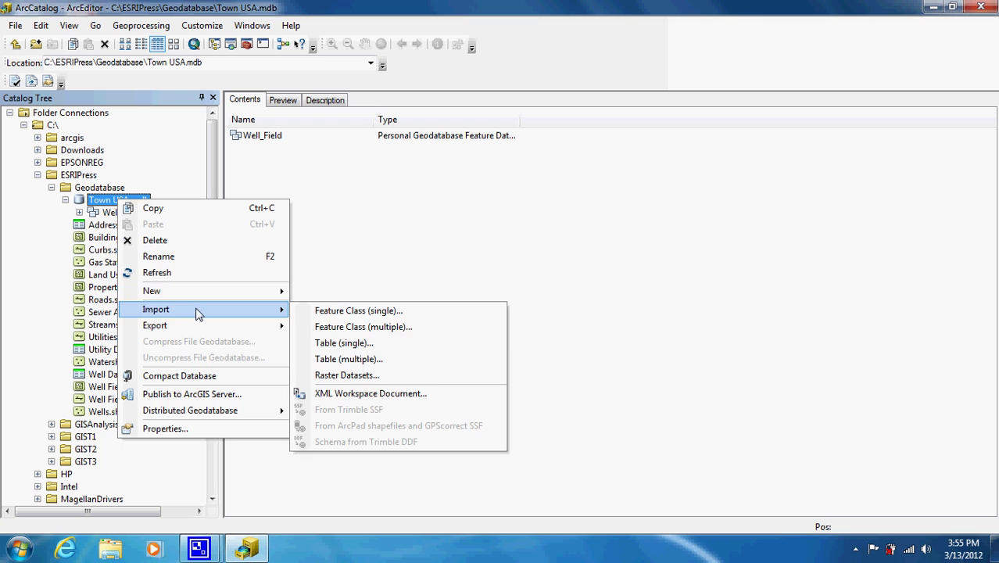
mouse_move(221, 292)
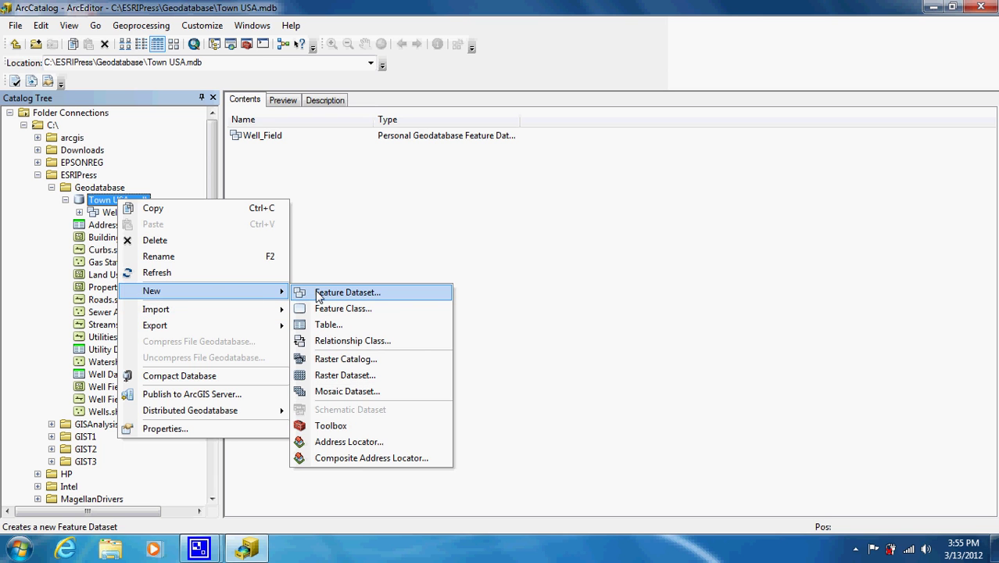
left_click(318, 294)
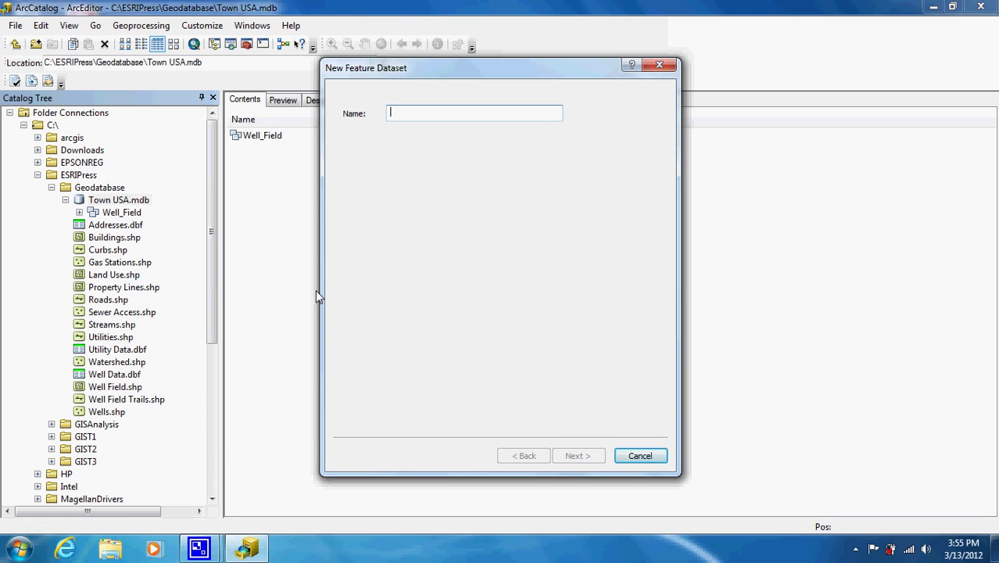
type("Tra")
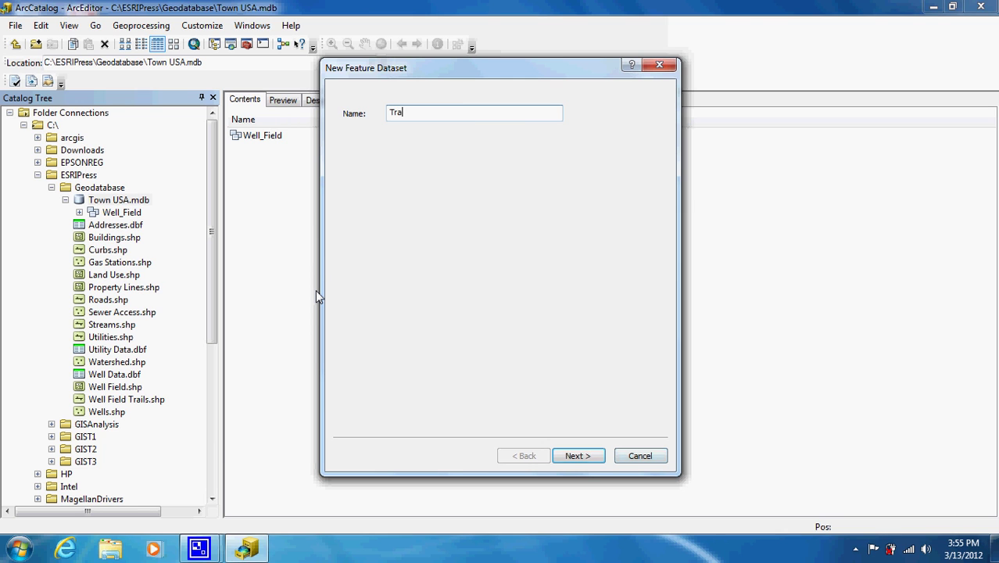
type("nsportation")
left_click(576, 457)
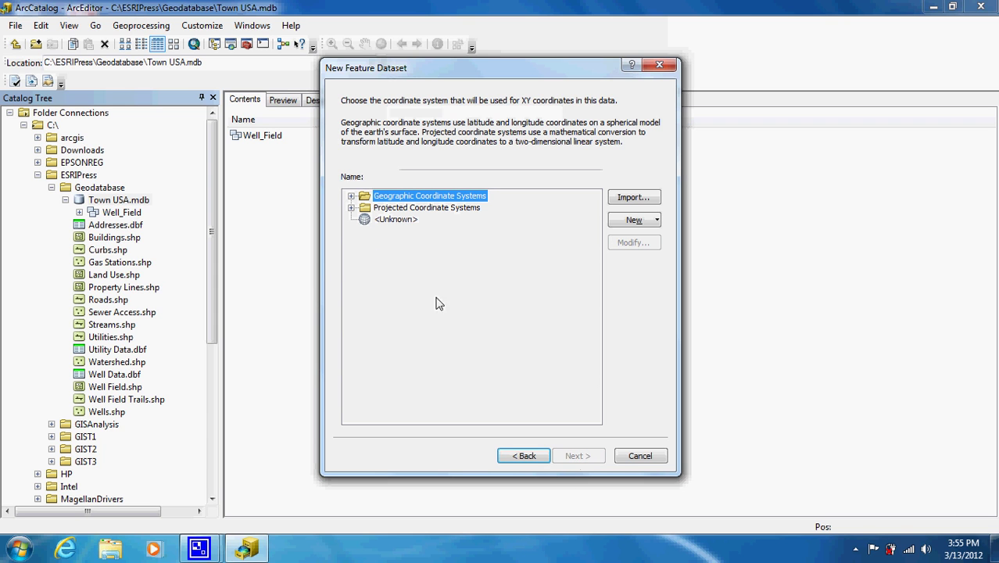
Assign NAD 1983 StatePlane New York Central FIPS 3102 (US Feet), with no vertical system, and finish.
left_click(351, 207)
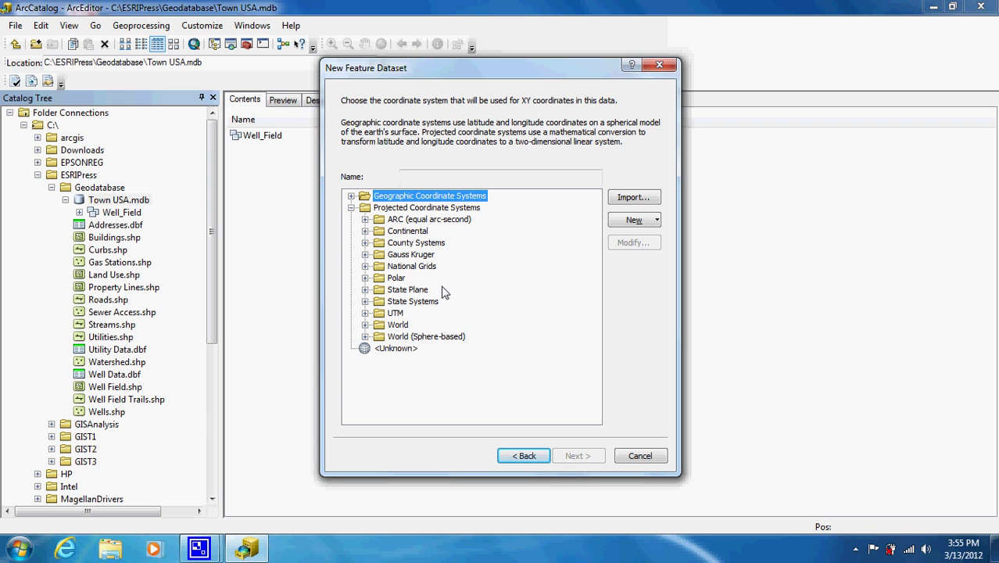
left_click(365, 289)
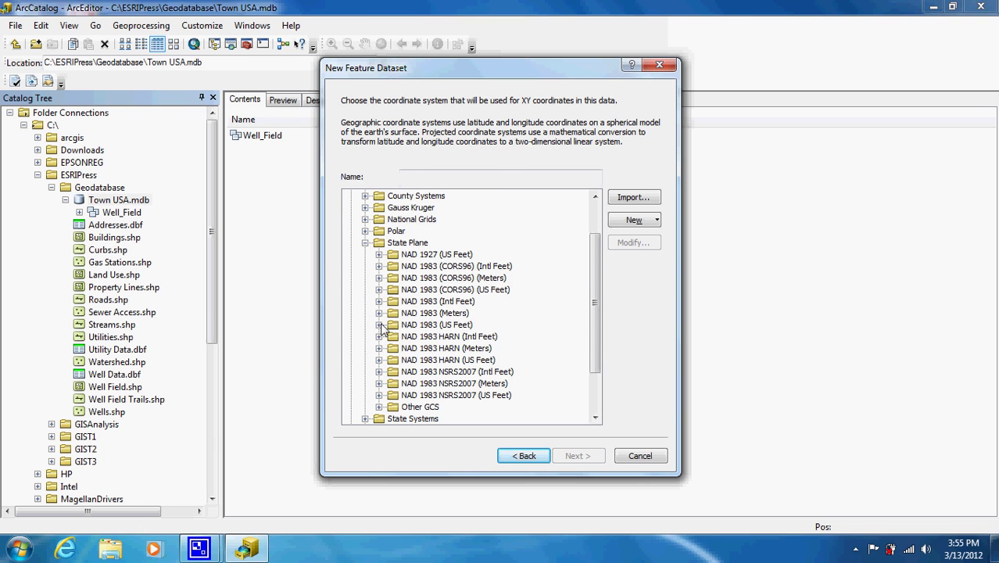
double_click(393, 327)
left_click(596, 387)
left_click(596, 390)
left_click(595, 385)
left_click(595, 385)
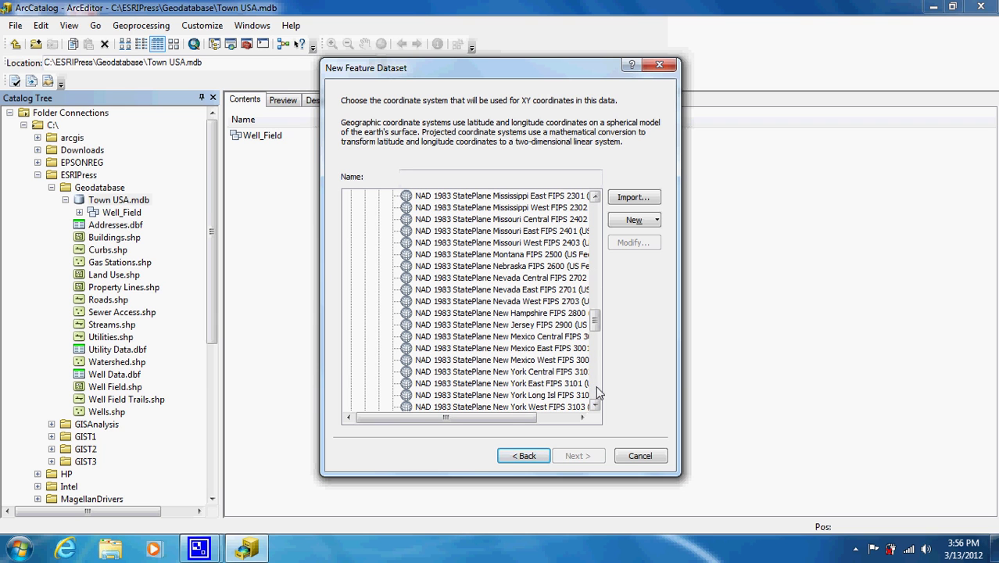
left_click(531, 373)
left_click(577, 458)
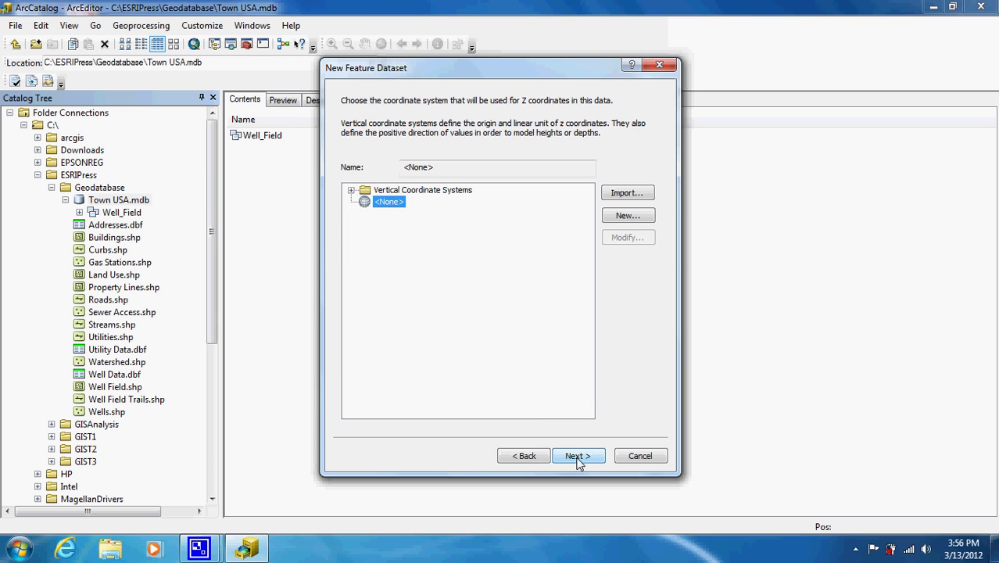
left_click(576, 456)
left_click(577, 456)
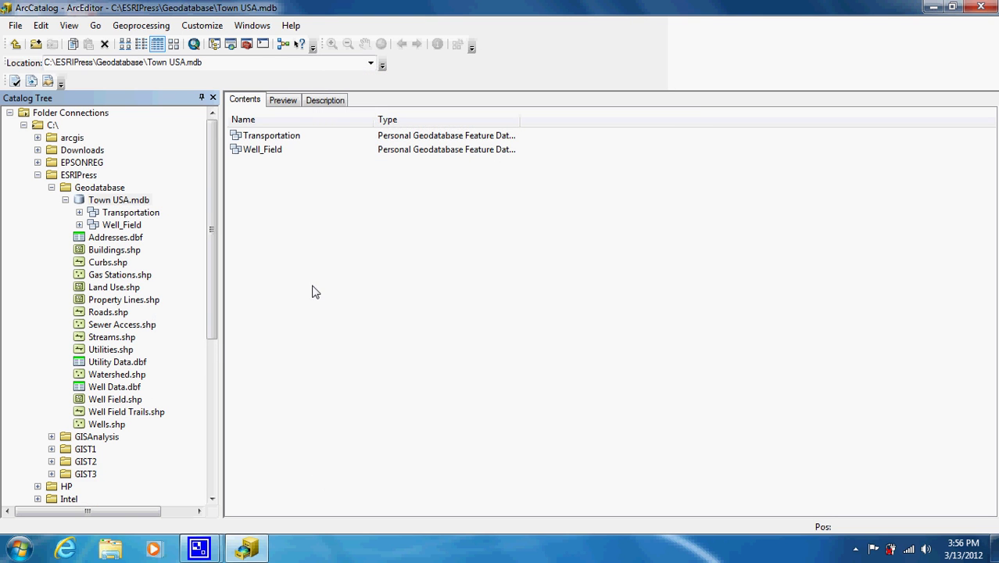
Show the Import submenu for the Transportation dataset.
right_click(279, 139)
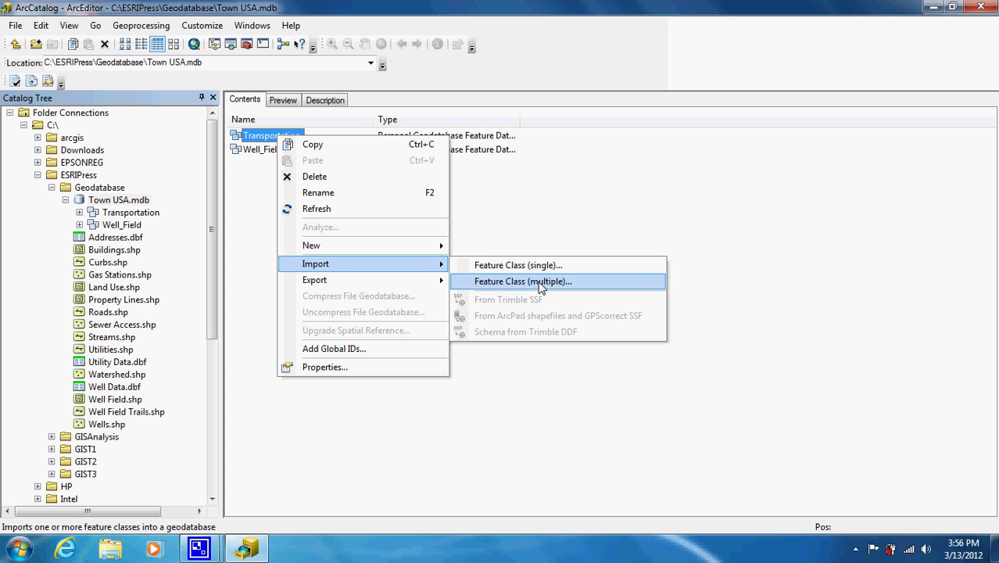
mouse_move(367, 280)
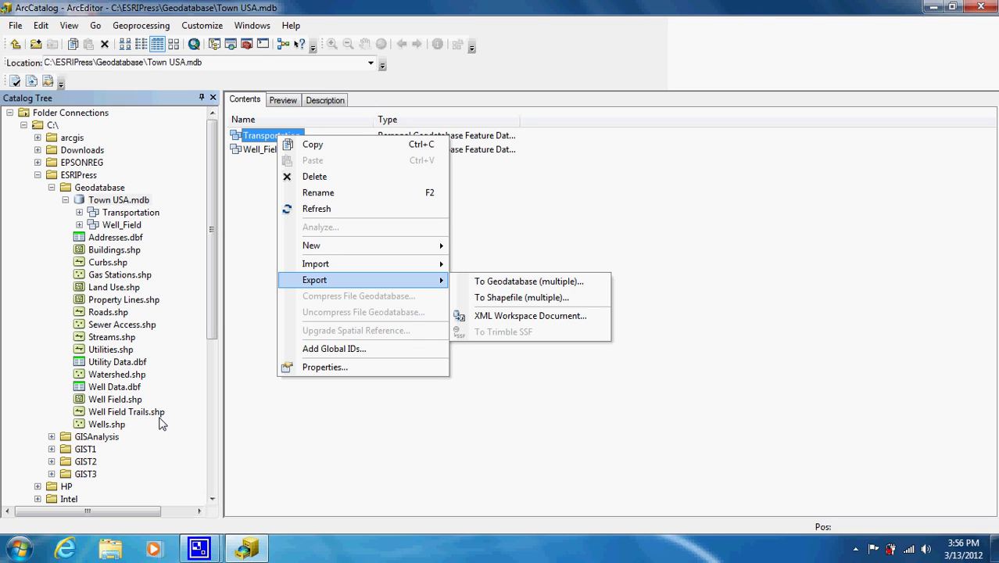
Start a new feature dataset in Town USA.mdb named Town_Proper.
left_click(286, 423)
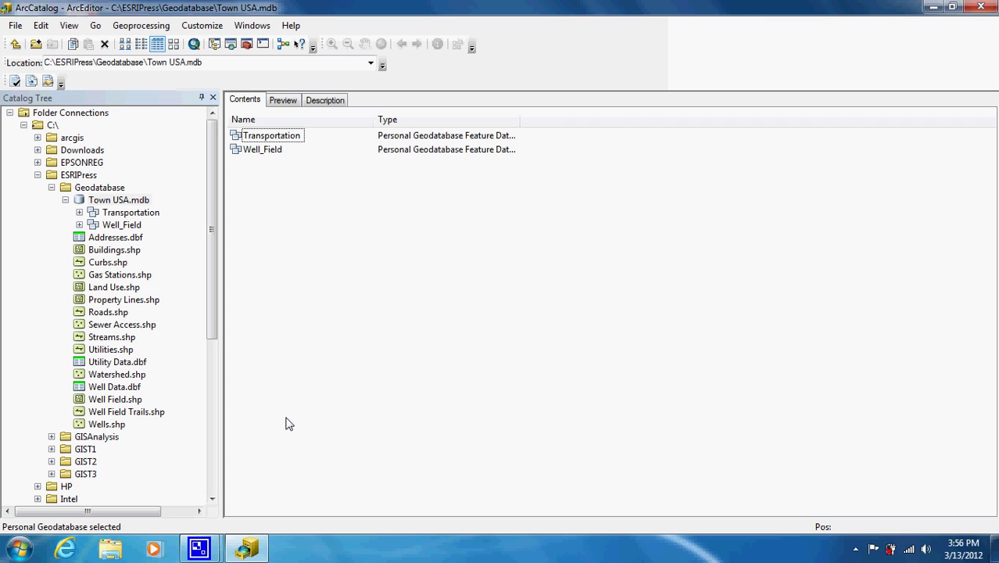
right_click(113, 203)
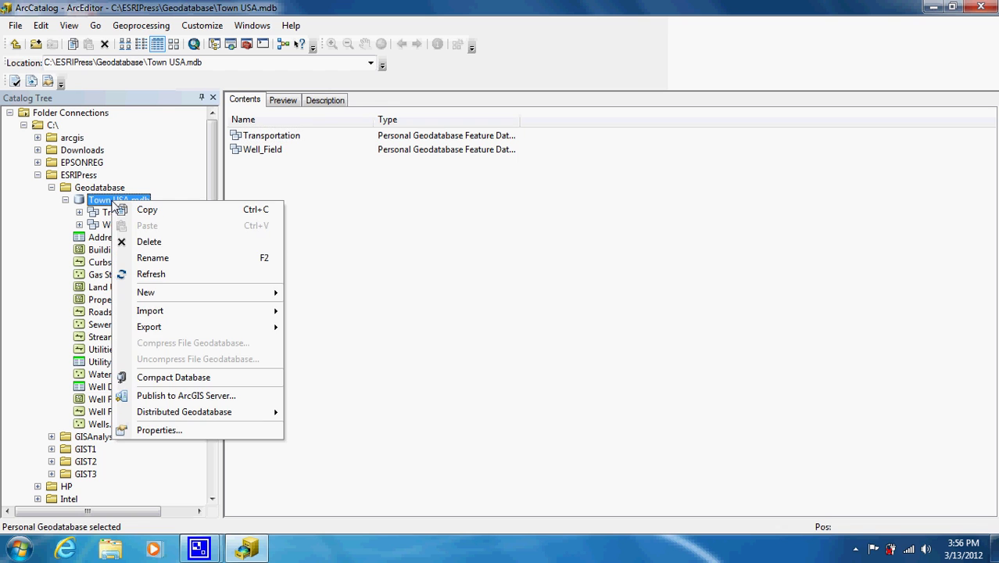
mouse_move(206, 297)
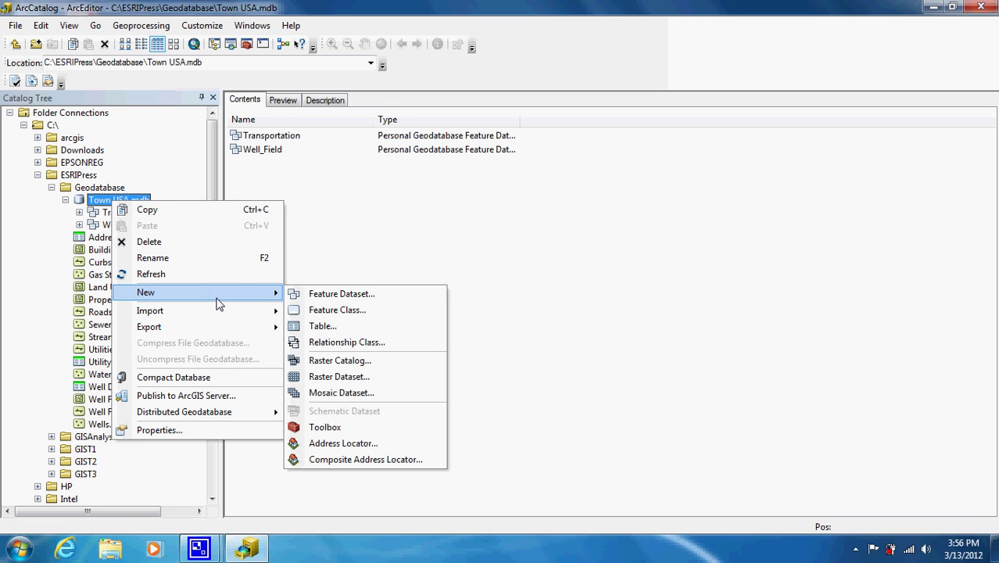
left_click(316, 295)
type("Town")
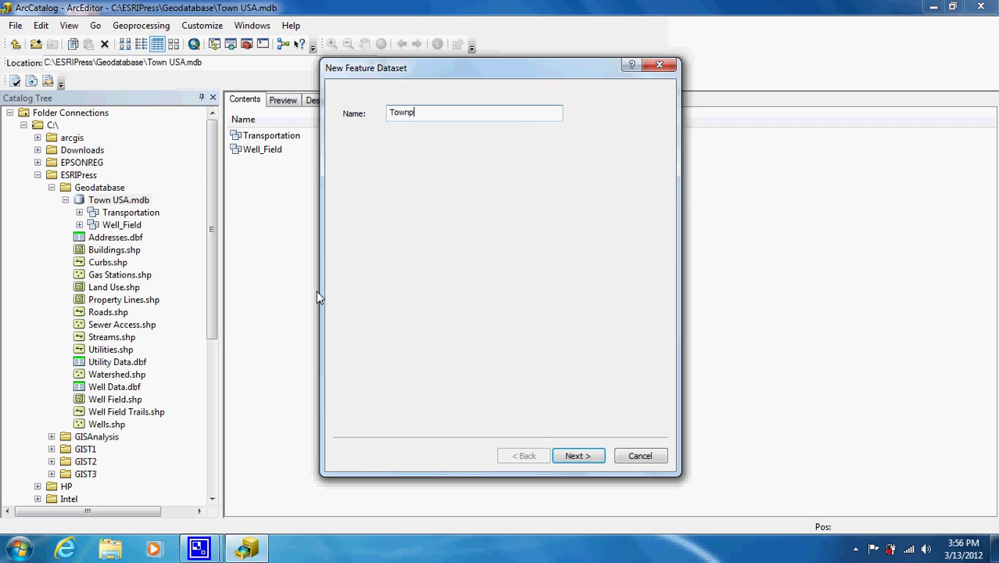
type("_Proper")
left_click(561, 453)
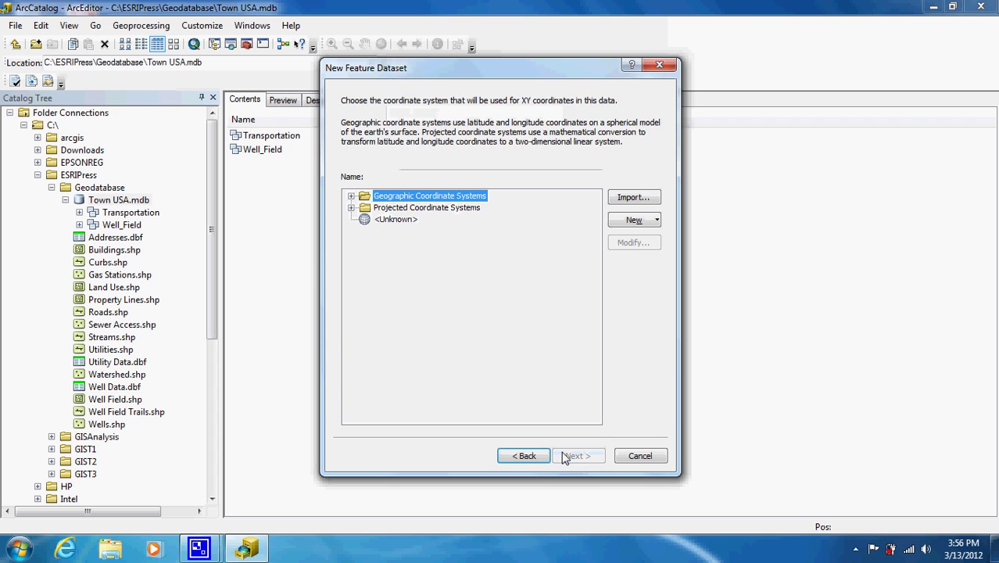
Assign NAD 1983 StatePlane New York Central FIPS 3102 (US Feet), with no vertical system, and finish.
left_click(351, 208)
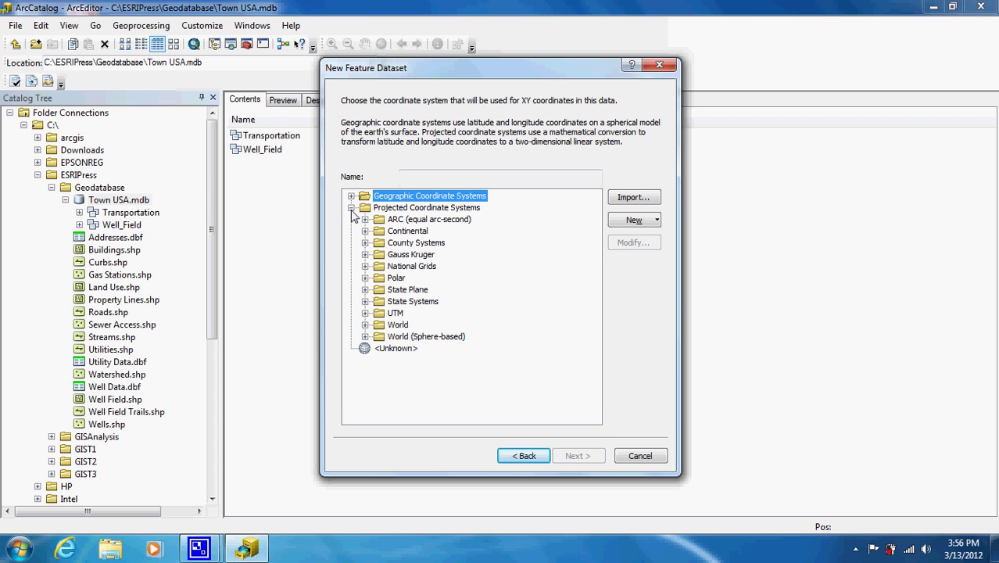
left_click(365, 289)
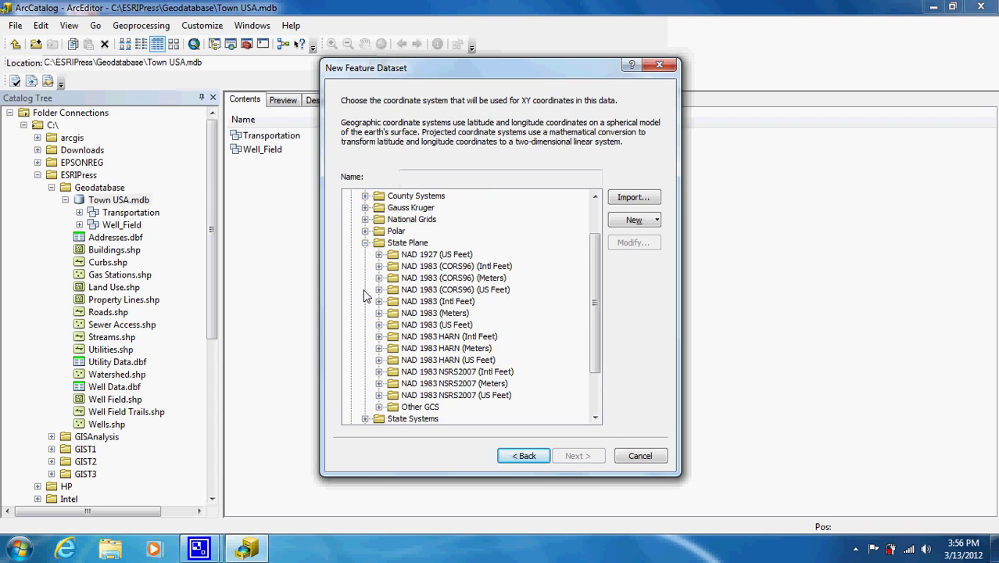
left_click(379, 325)
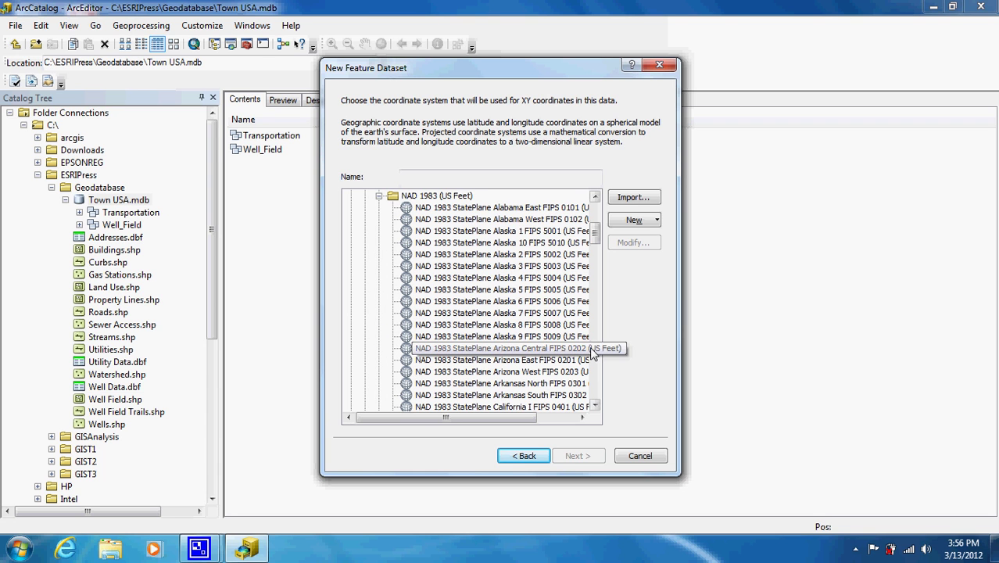
scroll(601, 377, "down", 17)
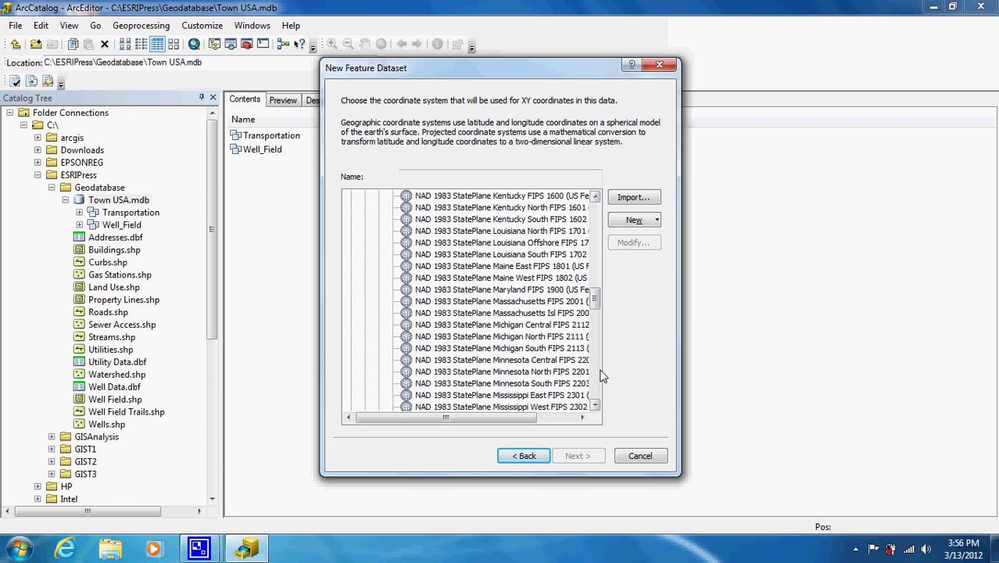
scroll(602, 377, "down", 6)
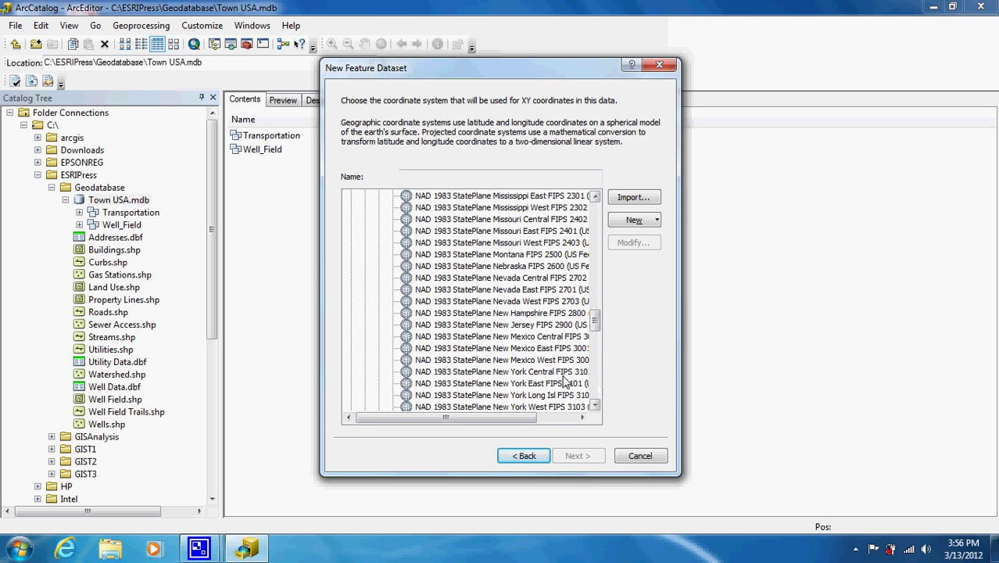
left_click(562, 372)
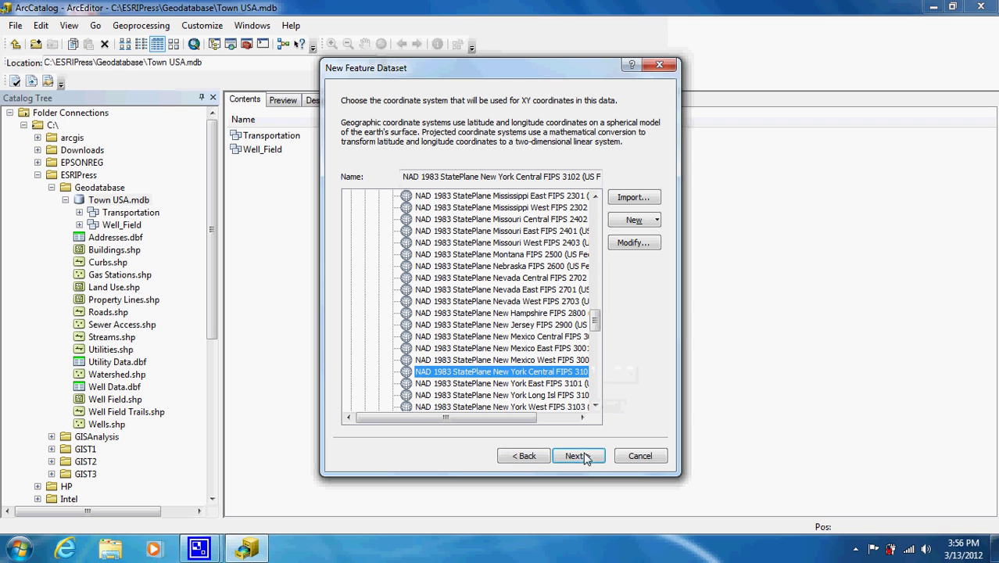
left_click(586, 462)
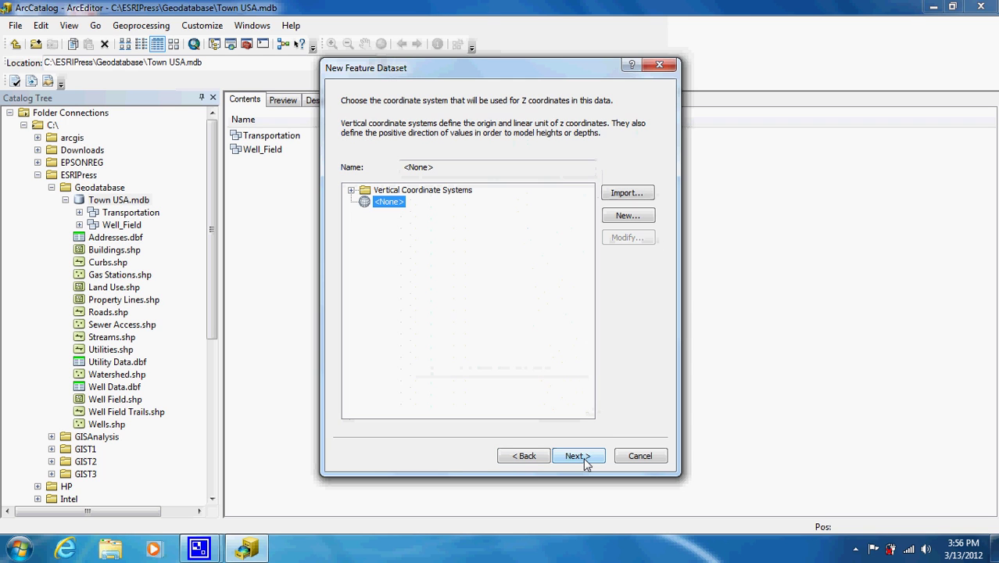
left_click(584, 459)
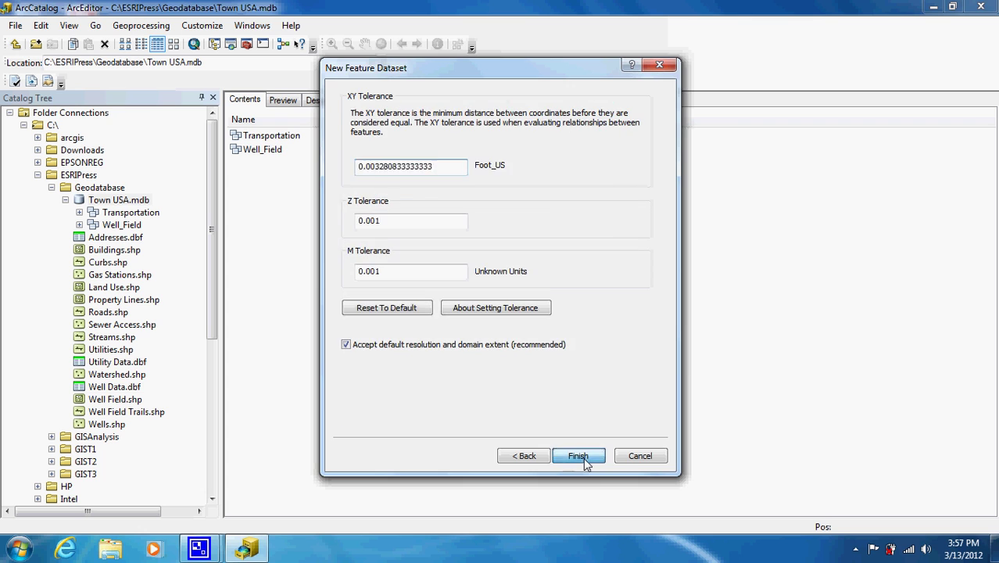
left_click(583, 457)
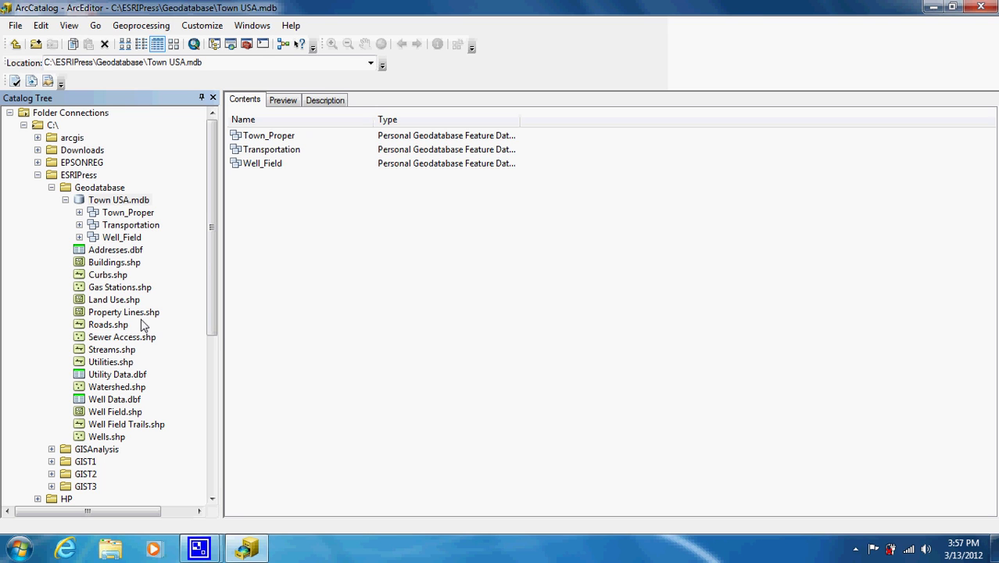
right_click(261, 165)
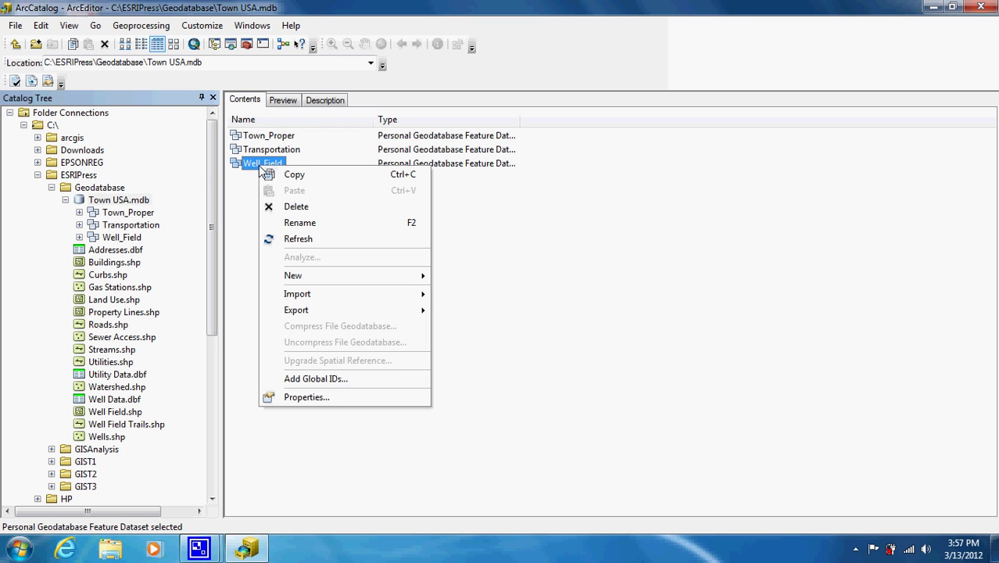
left_click(321, 397)
left_click(443, 84)
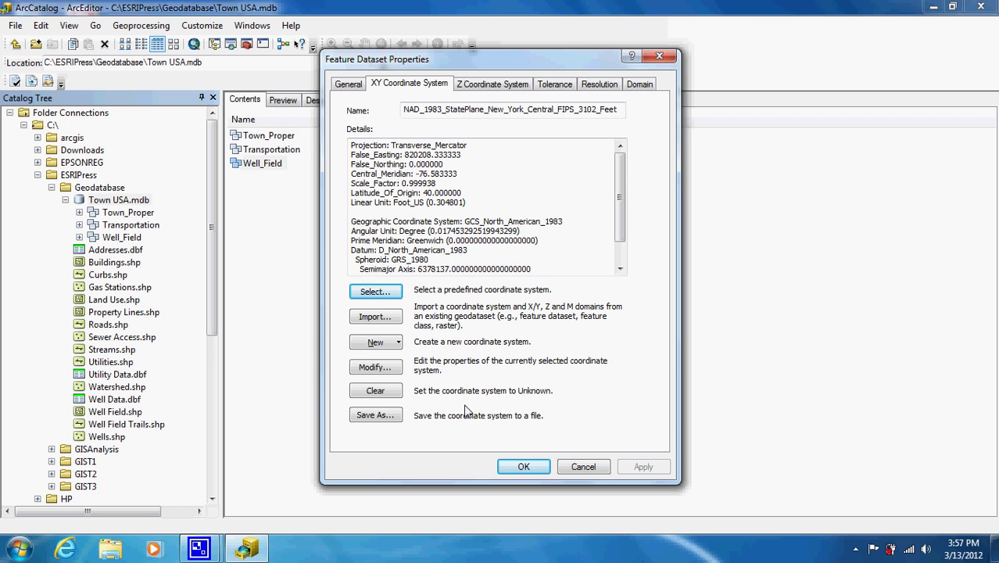
left_click(581, 466)
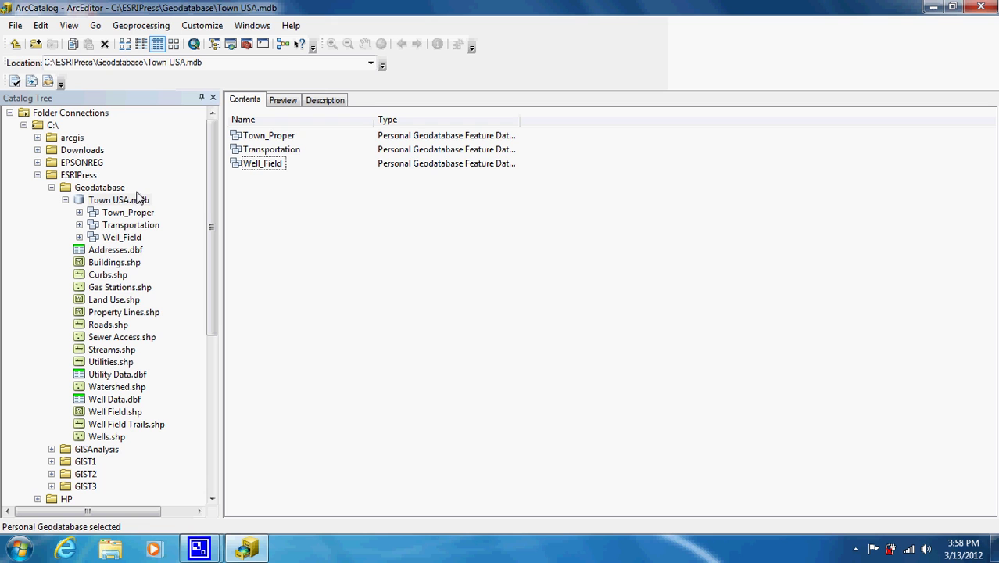
Import Land Use.shp, Buildings.shp and Curbs.shp into Town USA.mdb, excluding Gas Stations.shp.
right_click(128, 201)
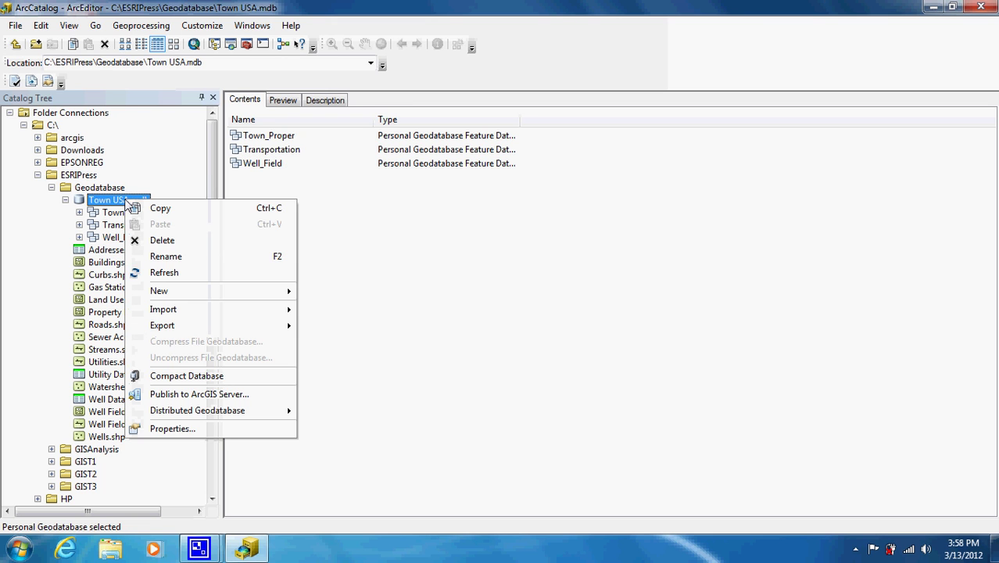
mouse_move(224, 311)
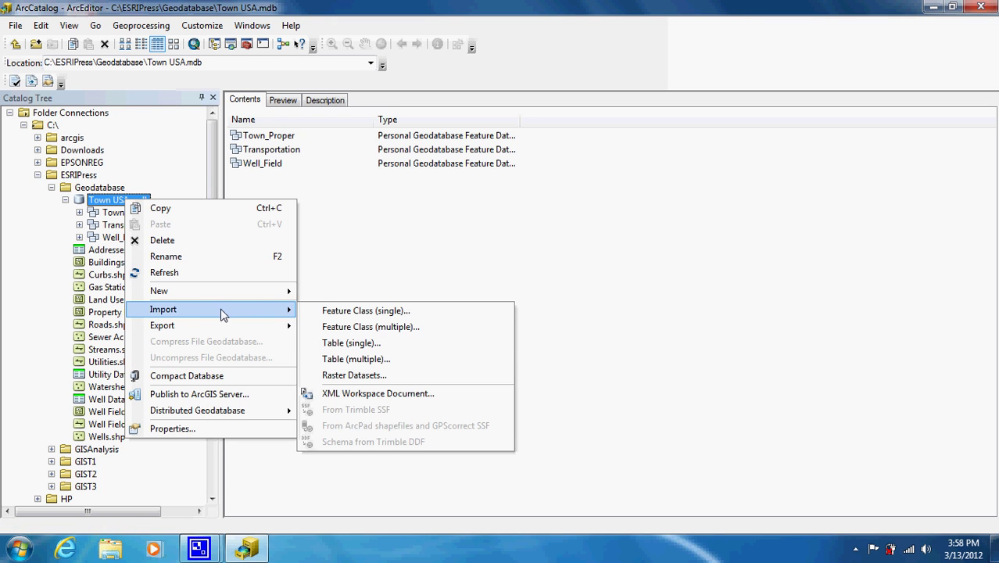
left_click(350, 327)
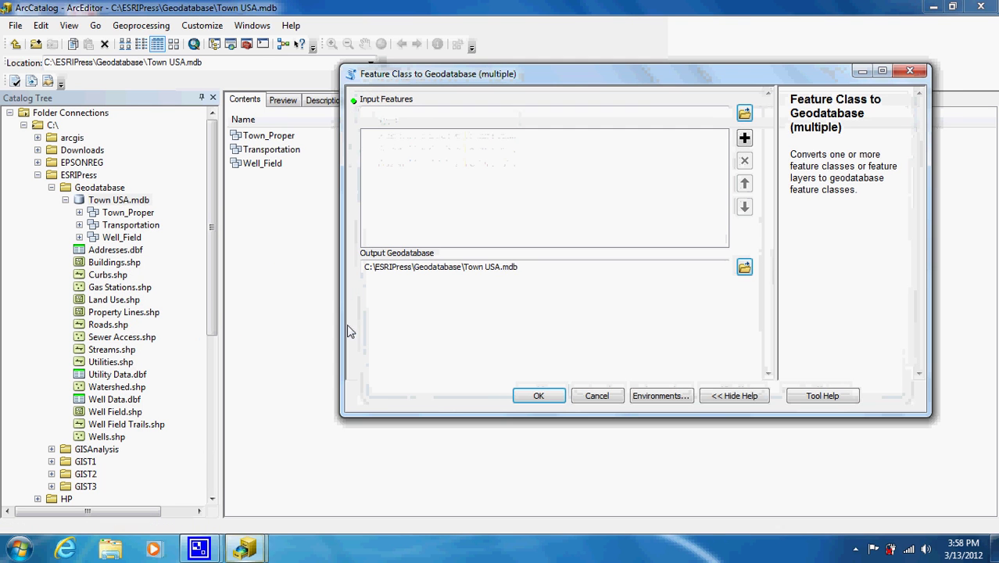
left_click(744, 112)
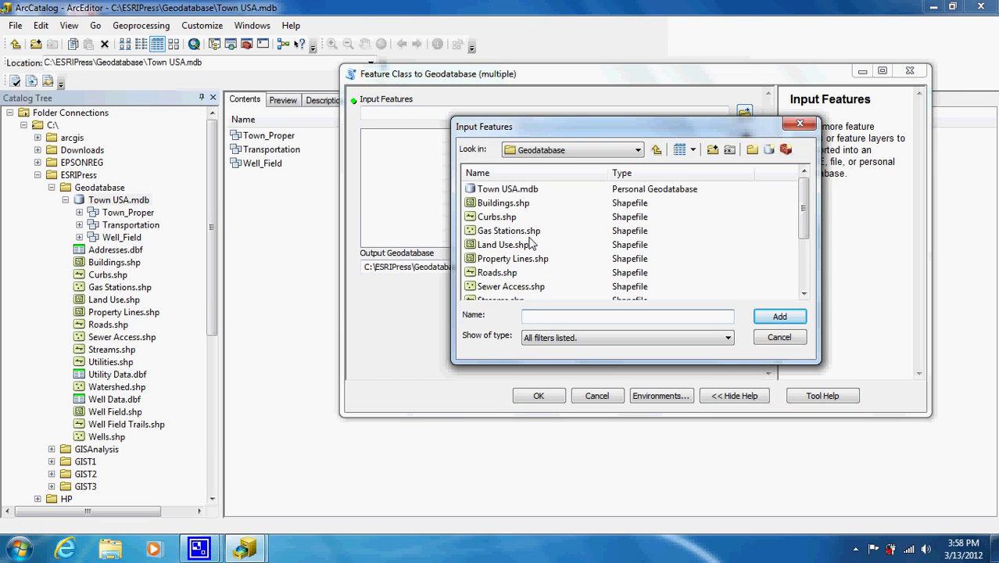
left_click(503, 245)
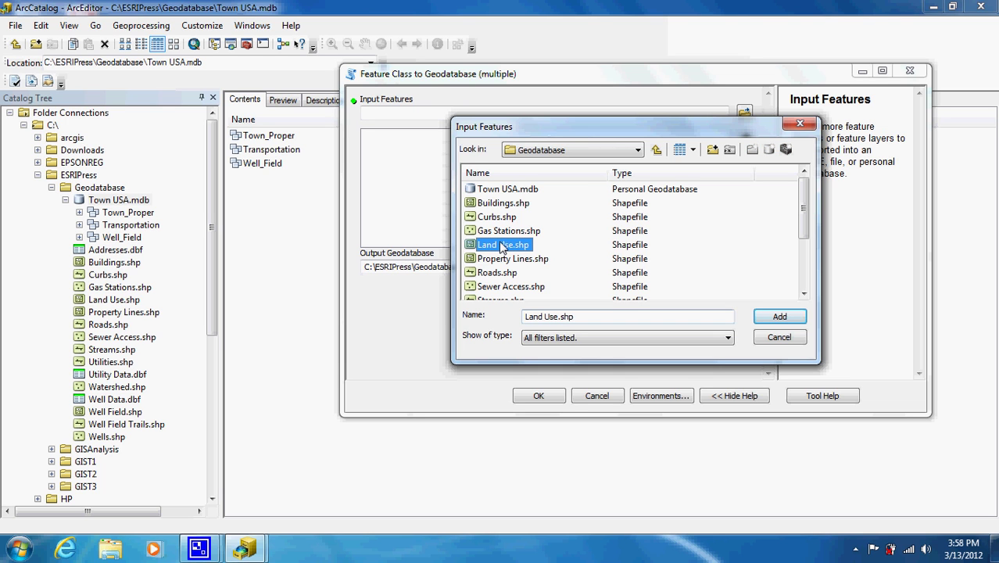
left_click(501, 205, "shift")
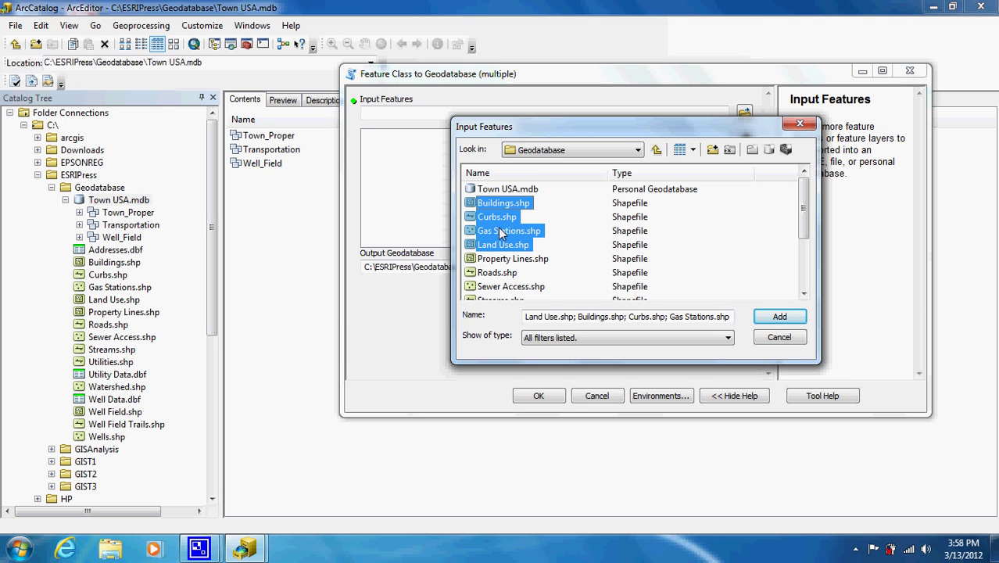
left_click(500, 231, "ctrl")
left_click(764, 321)
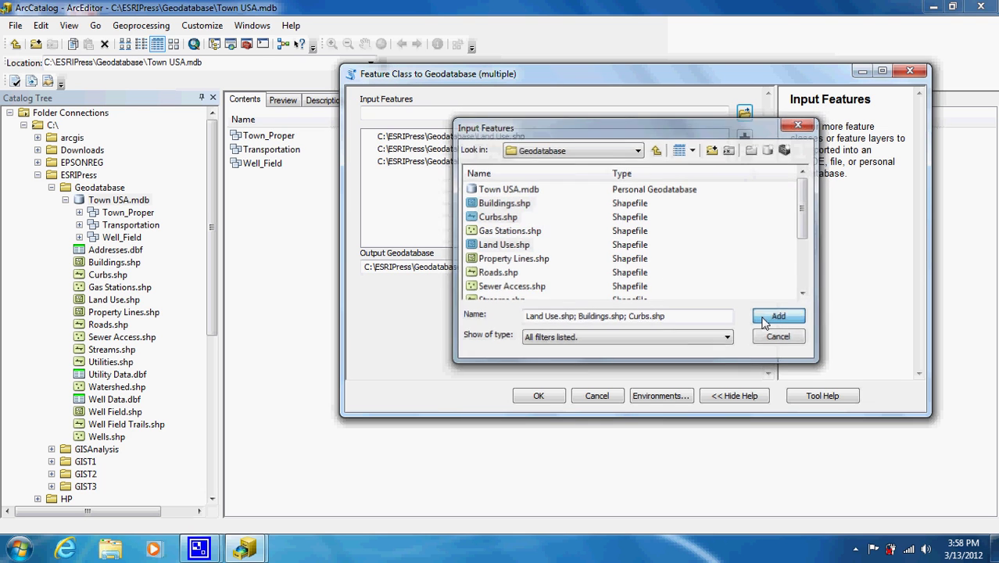
left_click(538, 395)
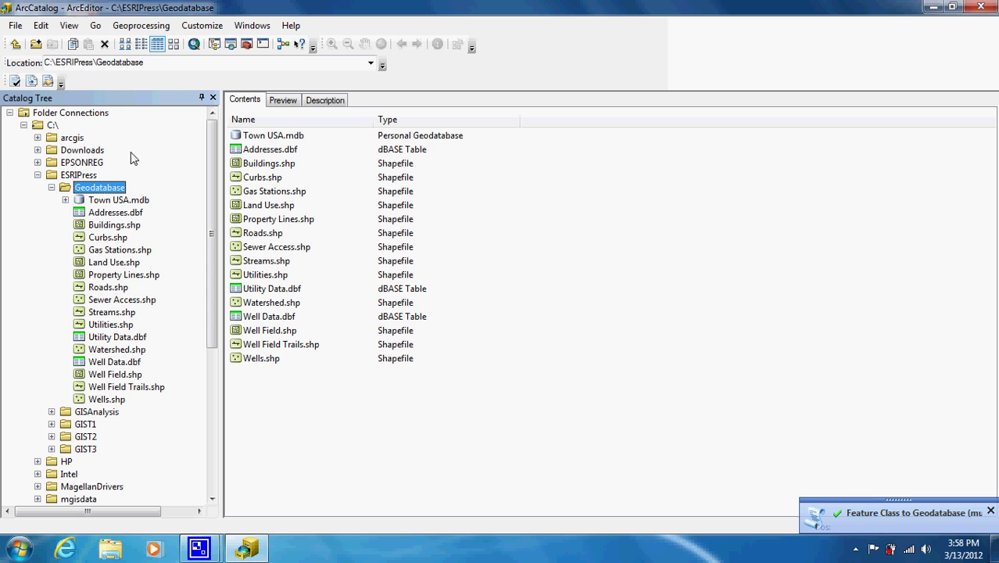
Expand Town USA.mdb and list its contents, including Buildings, Curbs and Land_Use.
left_click(66, 201)
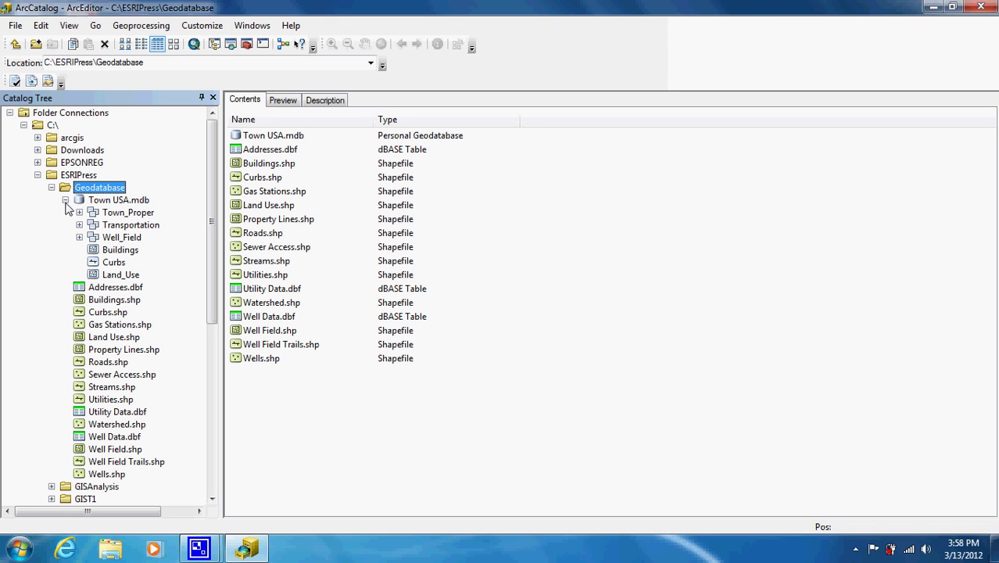
left_click(90, 202)
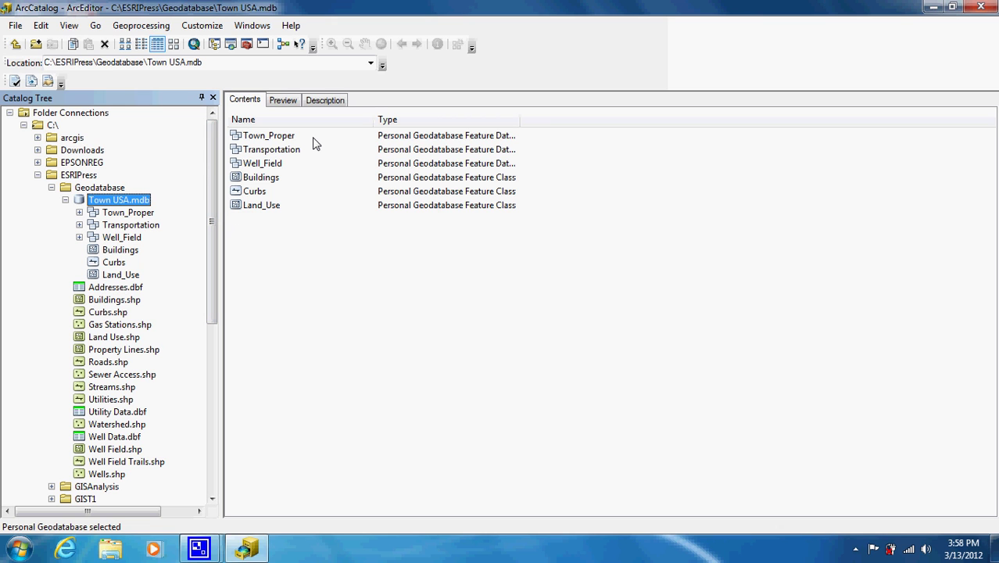
Open the Table (multiple) import for Town USA.mdb and add Addresses.dbf.
right_click(134, 203)
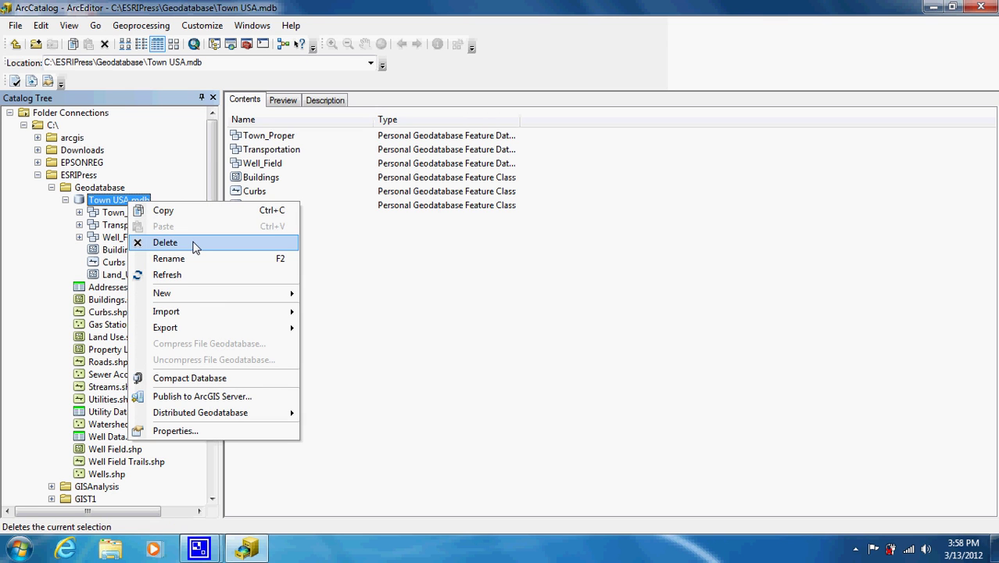
mouse_move(247, 313)
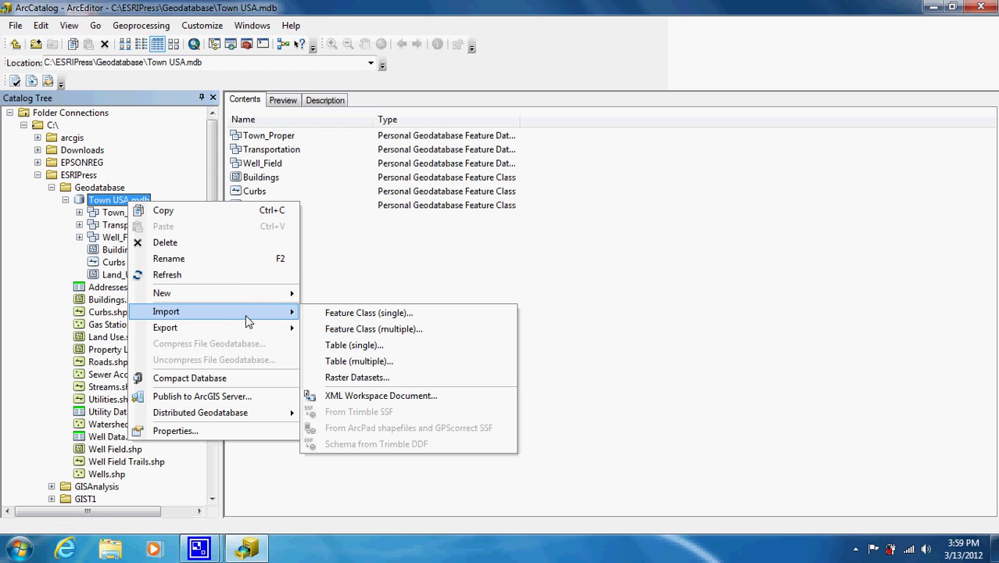
left_click(375, 360)
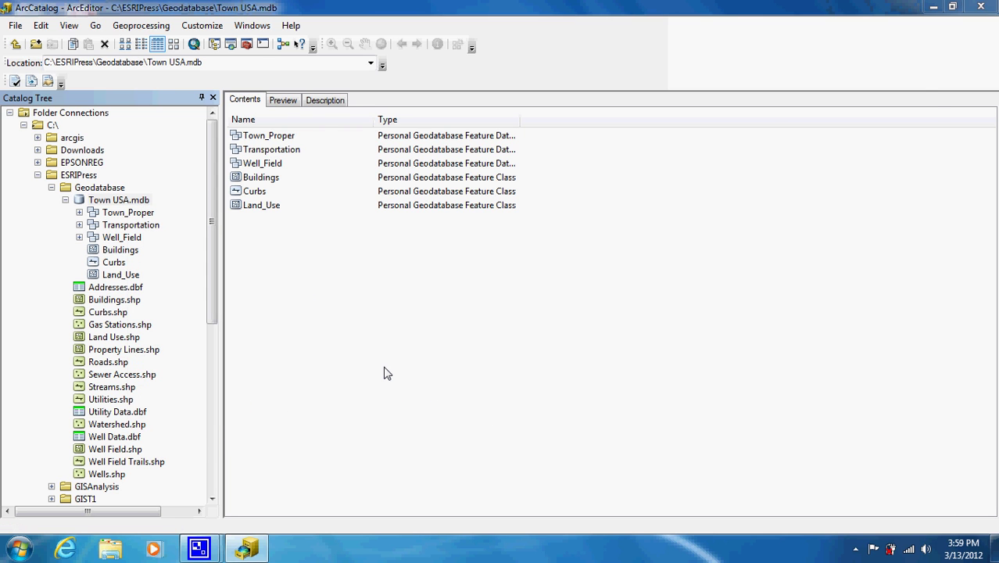
left_click(744, 113)
double_click(508, 203)
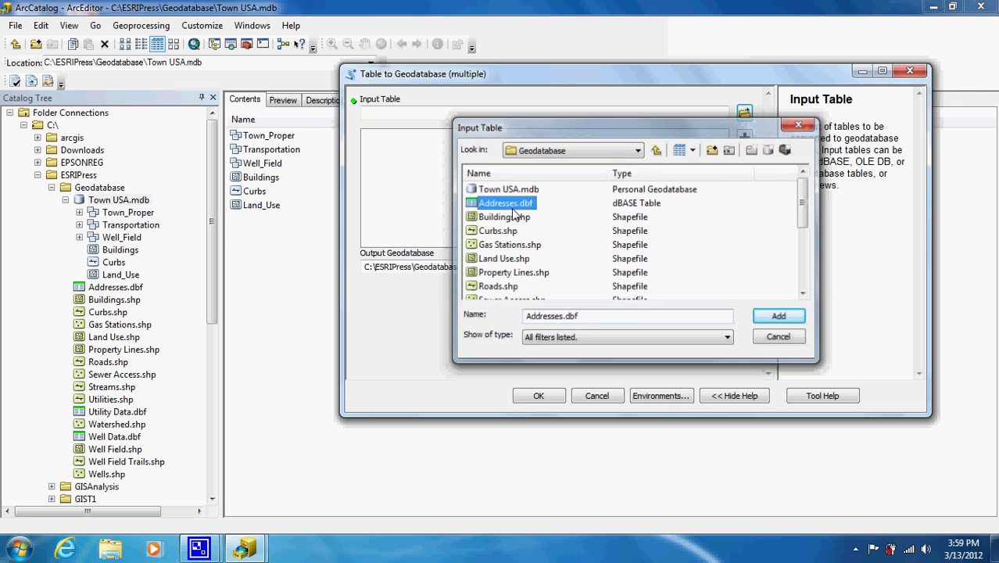
Add Utility Data.dbf and Well Data.dbf as inputs and run the table import.
left_click(744, 113)
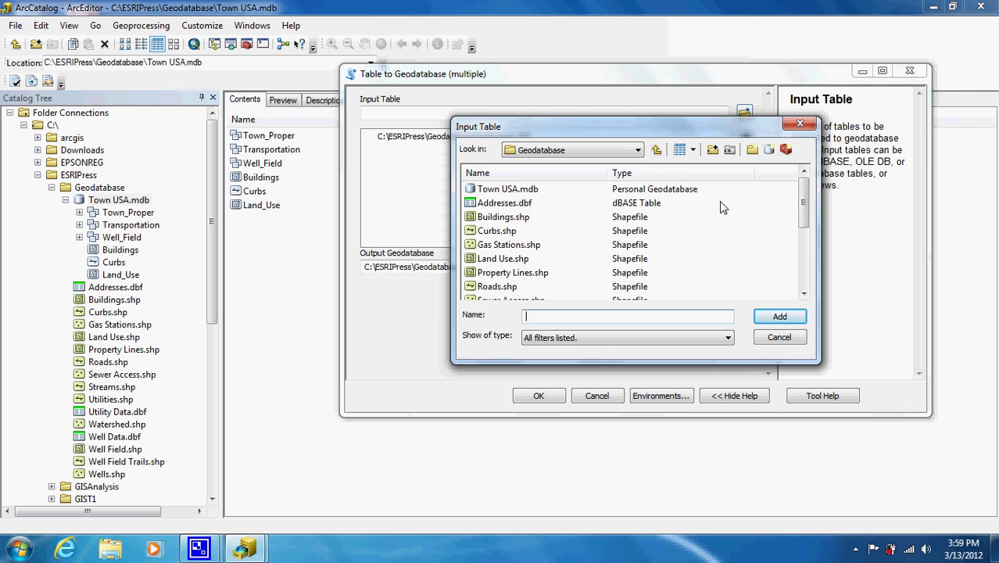
left_click_drag(803, 201, 803, 288)
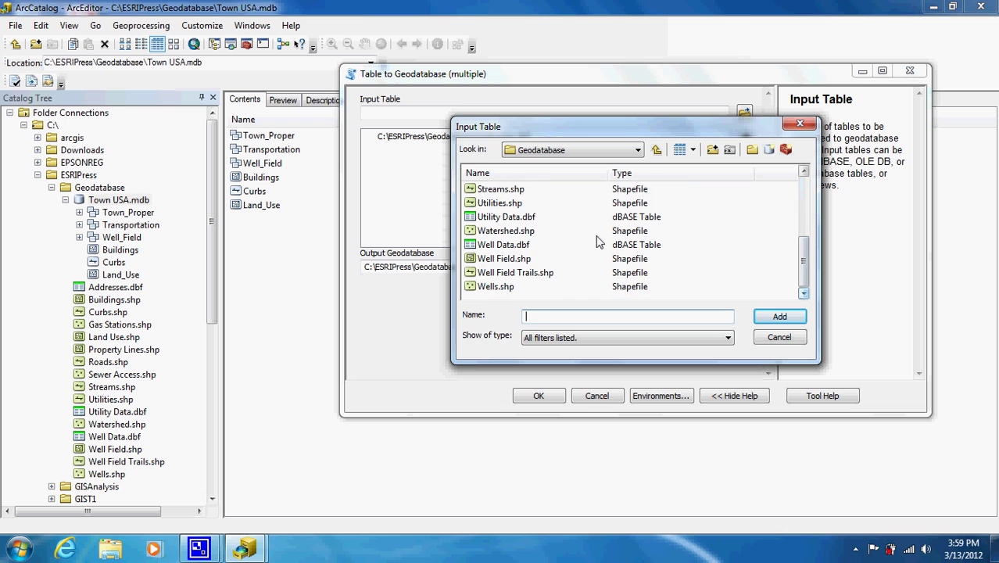
left_click(505, 218)
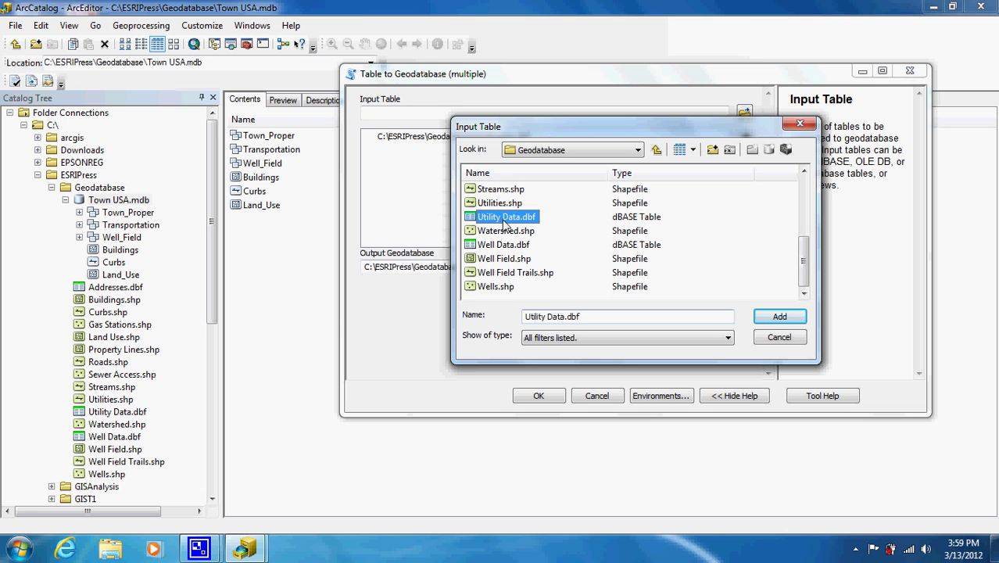
left_click(507, 247, "ctrl")
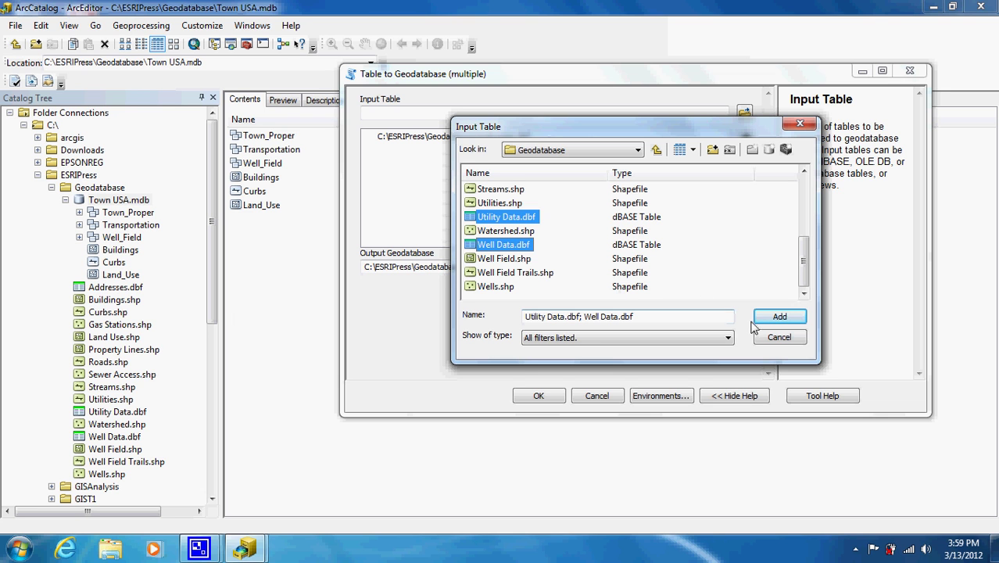
left_click(779, 316)
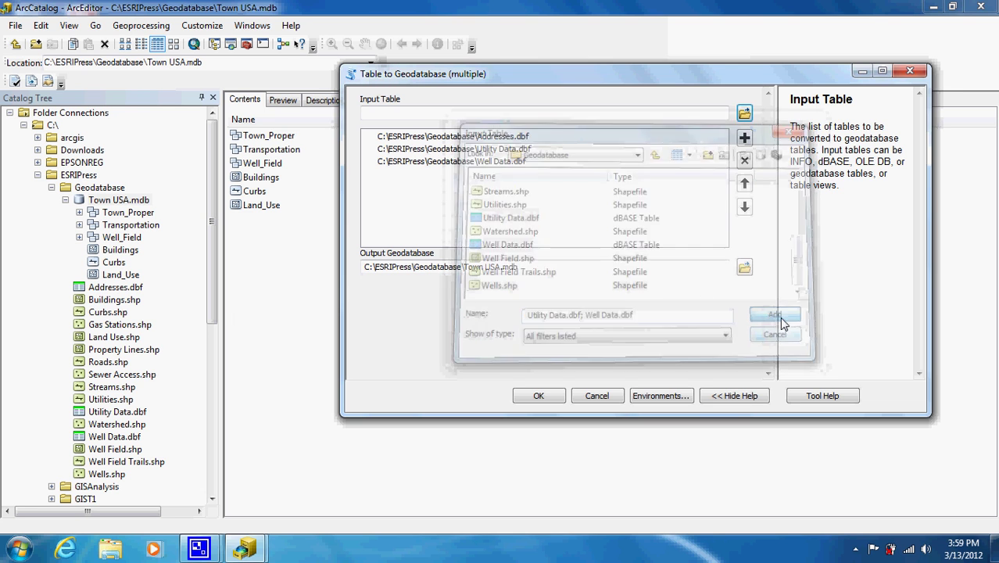
left_click(537, 396)
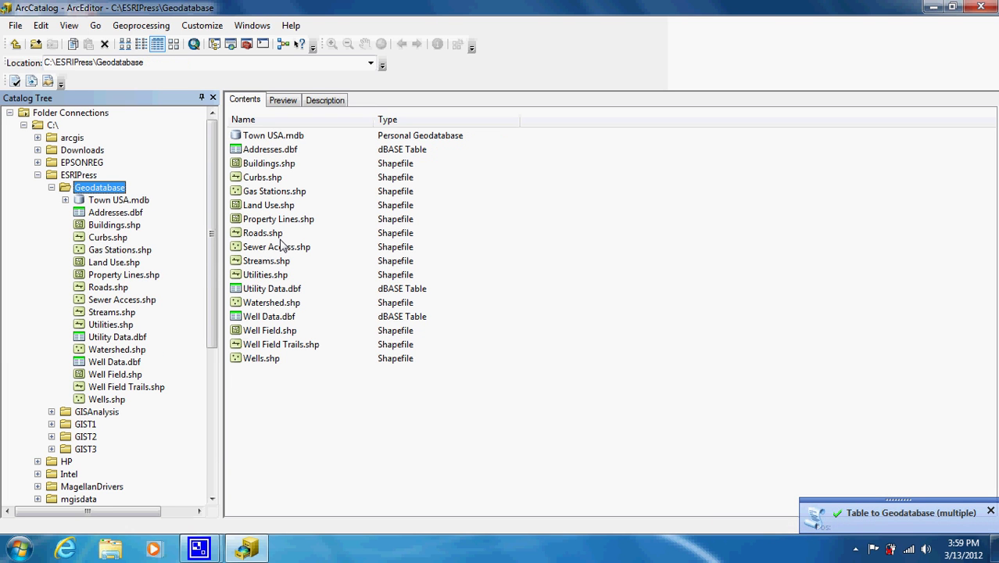
Select Town USA.mdb to list its contents, including the Addresses, Utility_Data and Well_Data tables.
left_click(102, 199)
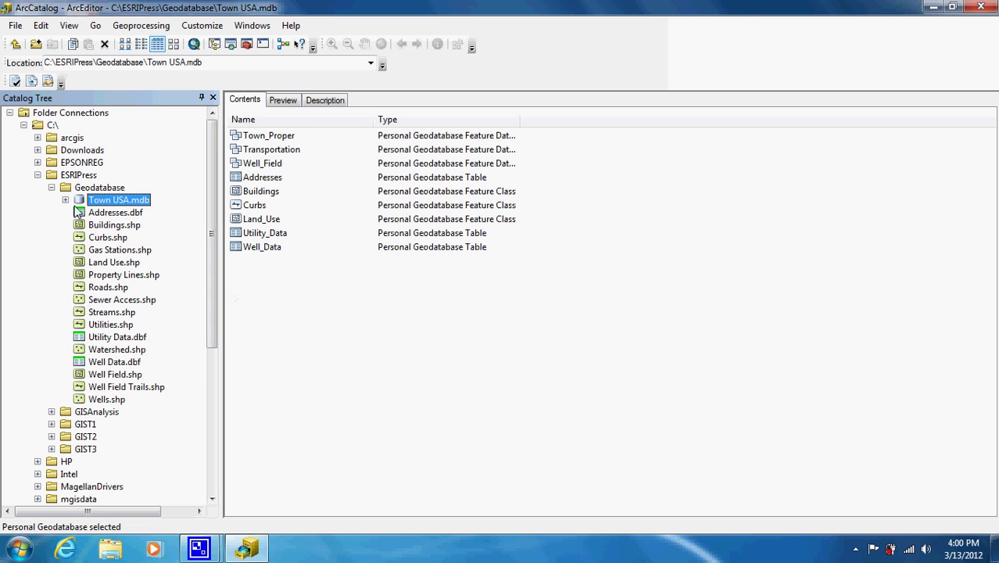
right_click(100, 203)
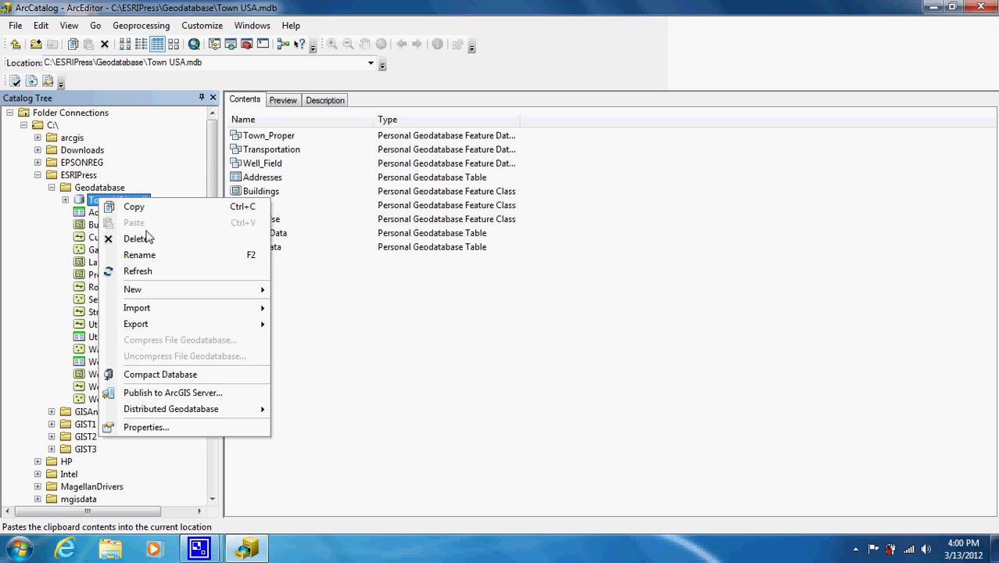
mouse_move(225, 308)
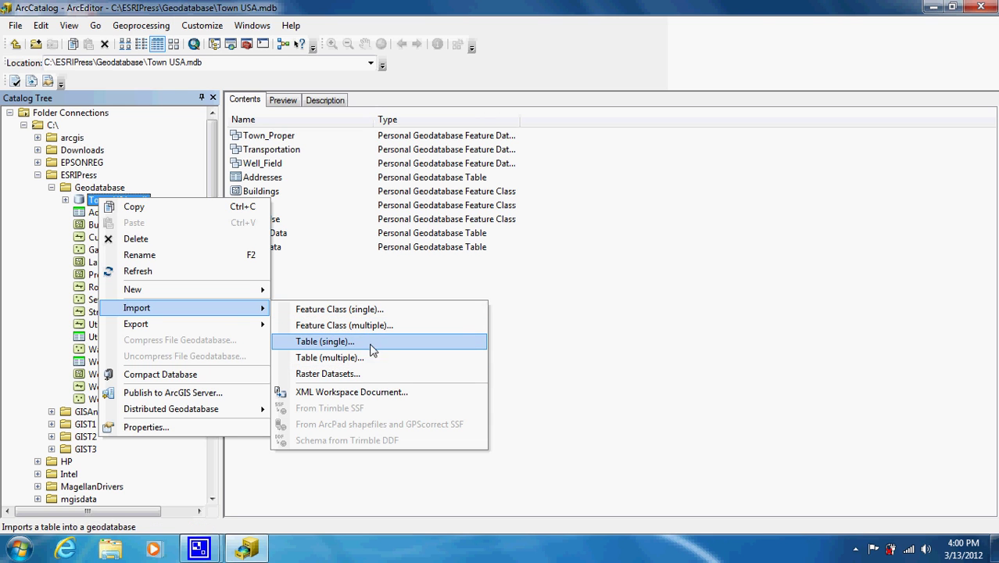
left_click(574, 380)
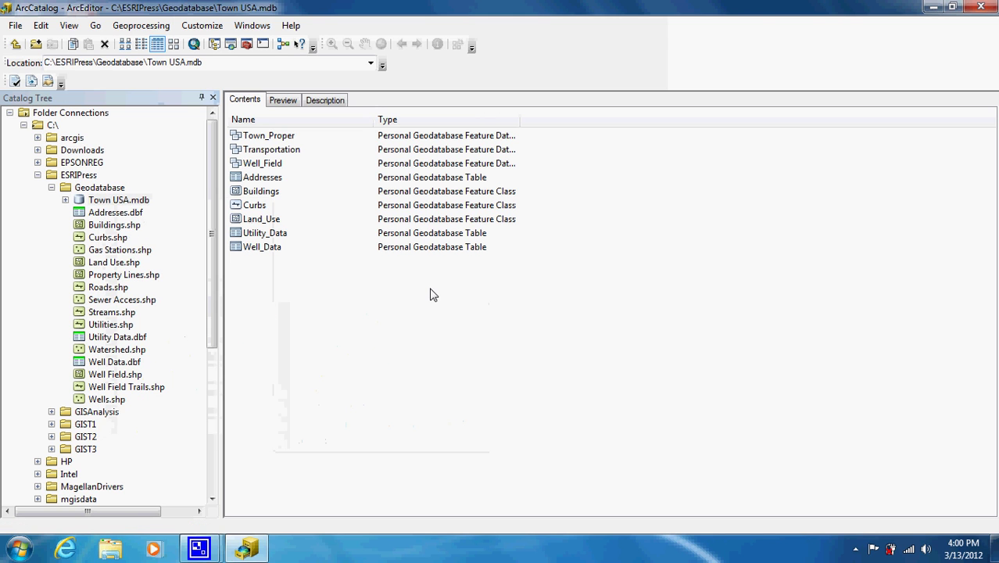
right_click(275, 151)
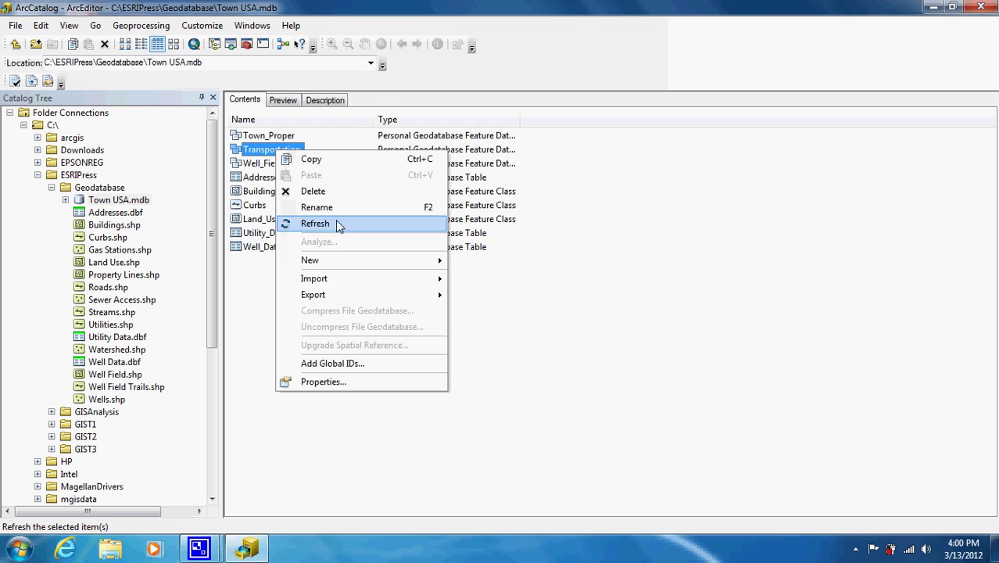
mouse_move(369, 279)
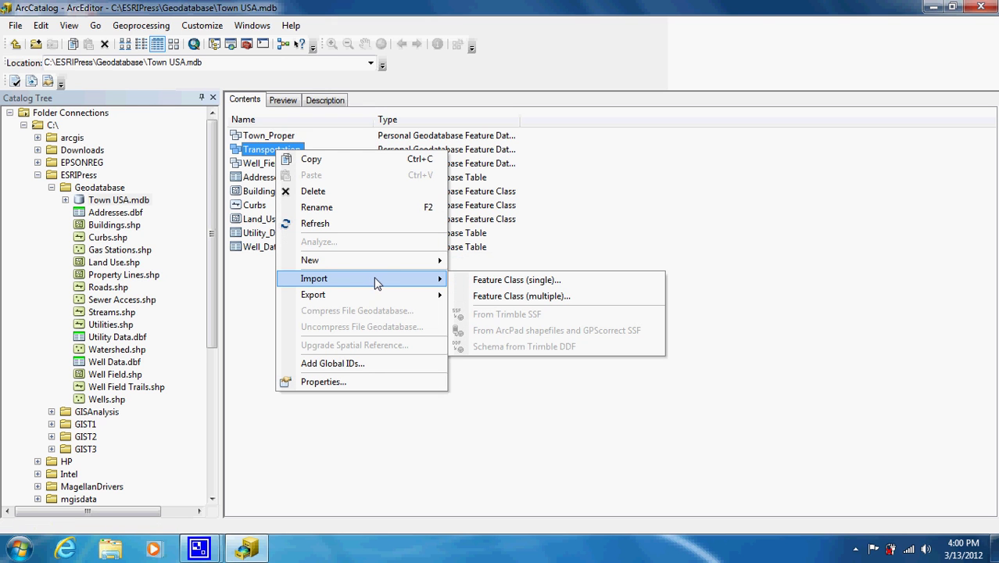
mouse_move(385, 295)
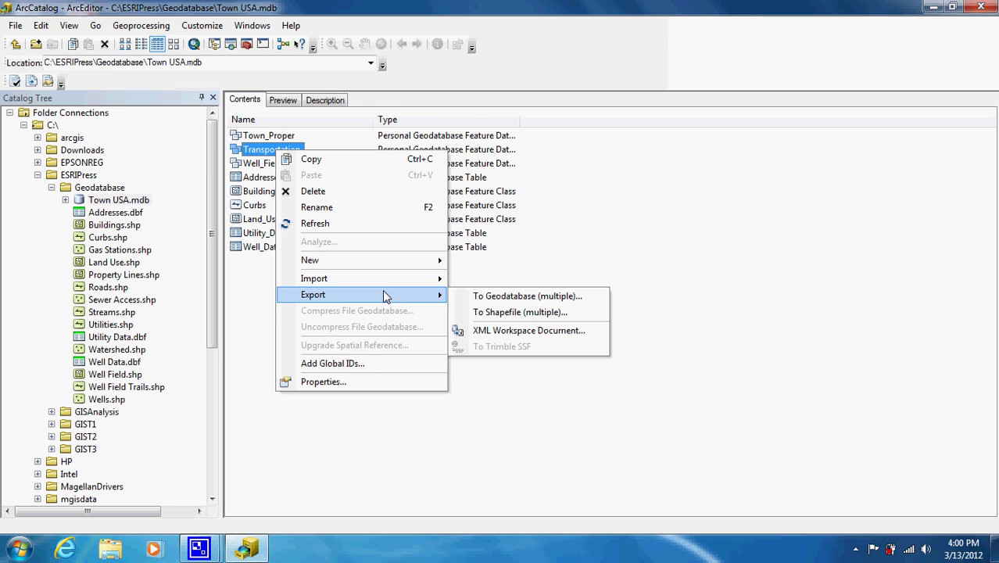
left_click(653, 206)
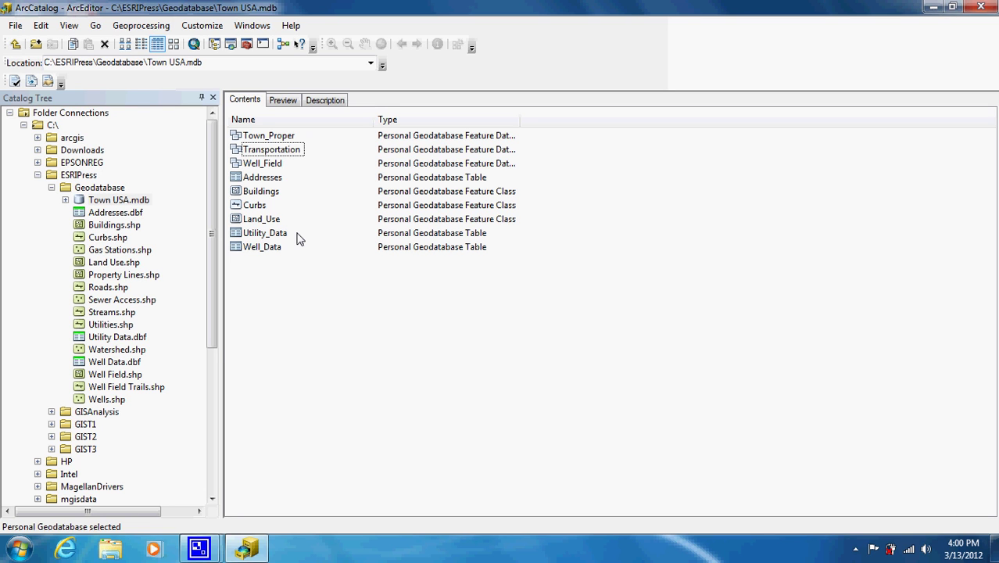
Expand Town USA.mdb and its Town_Proper, Transportation and Well_Field datasets in the Catalog Tree.
left_click(65, 200)
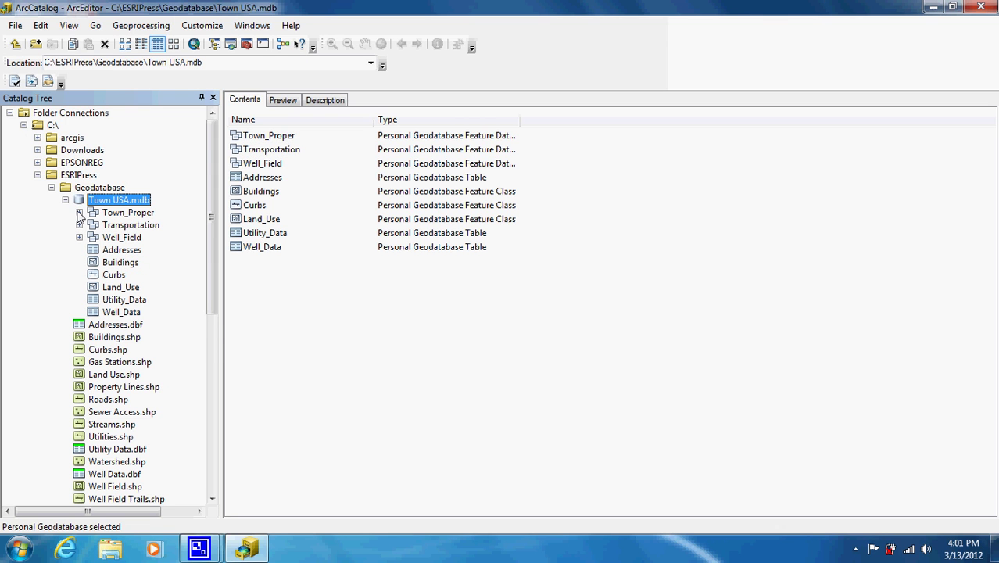
left_click(79, 213)
left_click(78, 225)
left_click(79, 238)
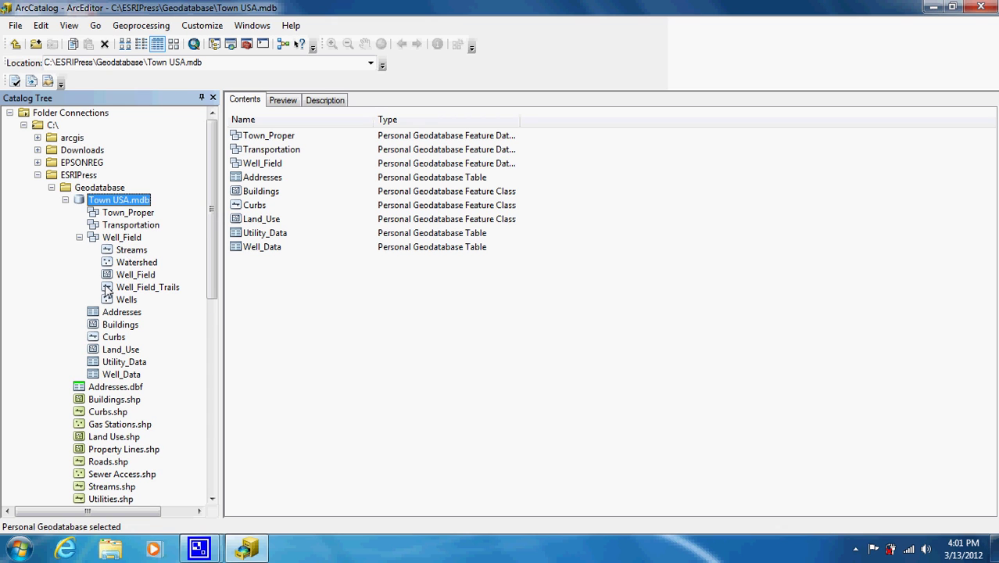